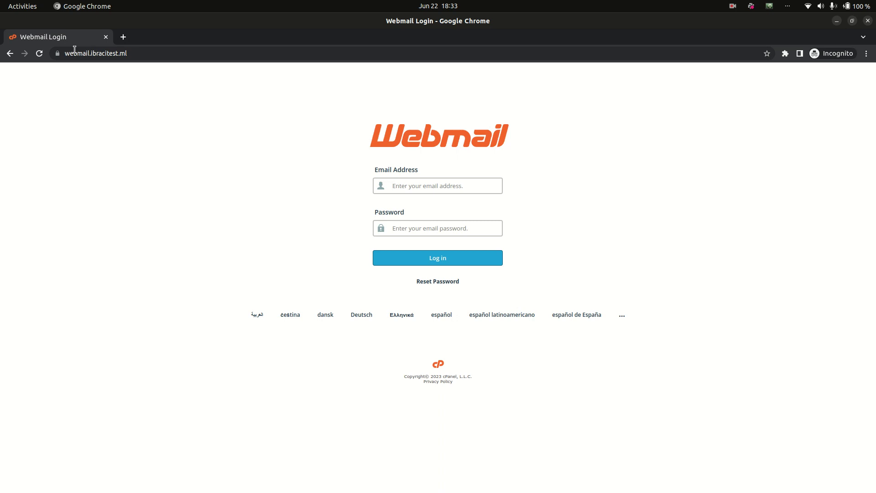
Enter the account's e-mail address in the Webmail login form's Email Address field.
left_click(75, 50)
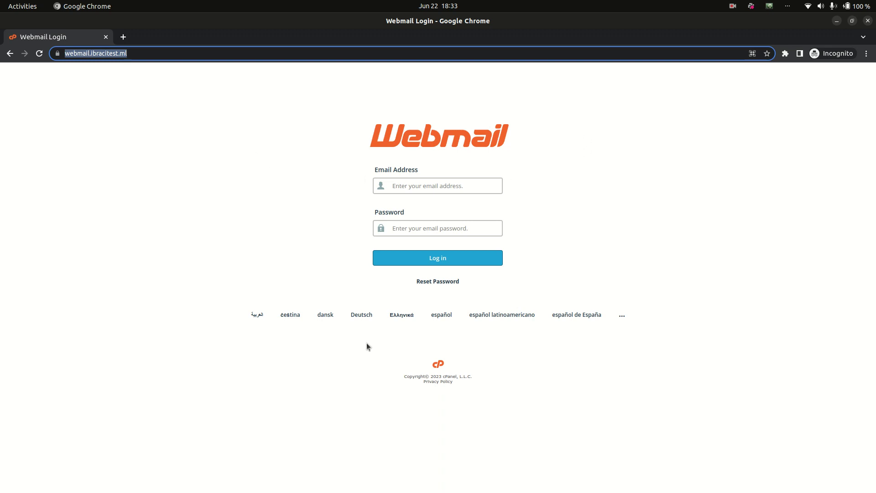
left_click(467, 188)
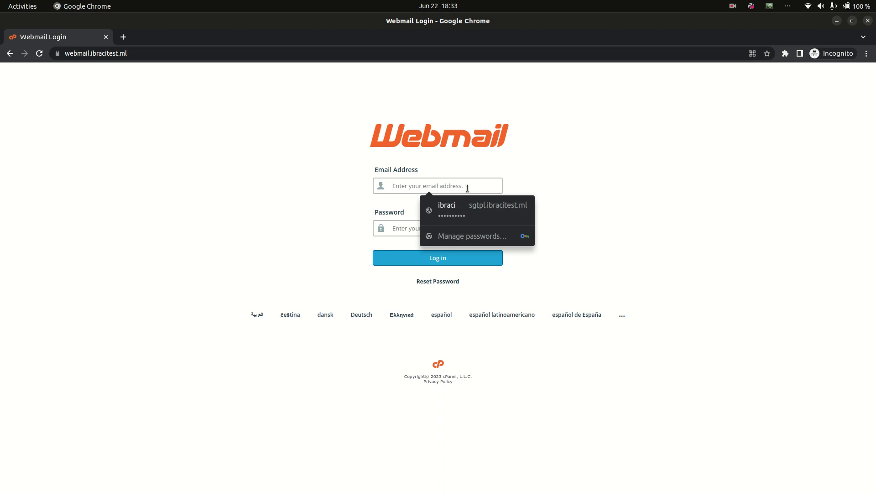
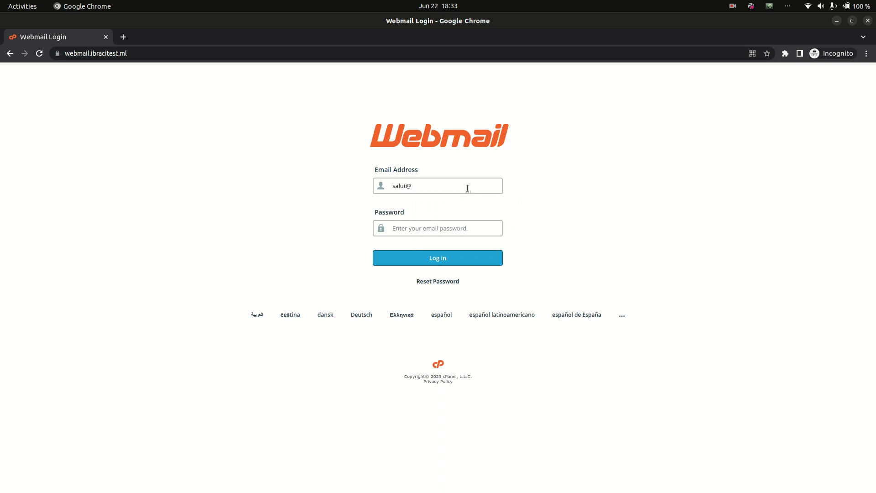
Choose français from the full locale list so the login page displays in French.
left_click(622, 315)
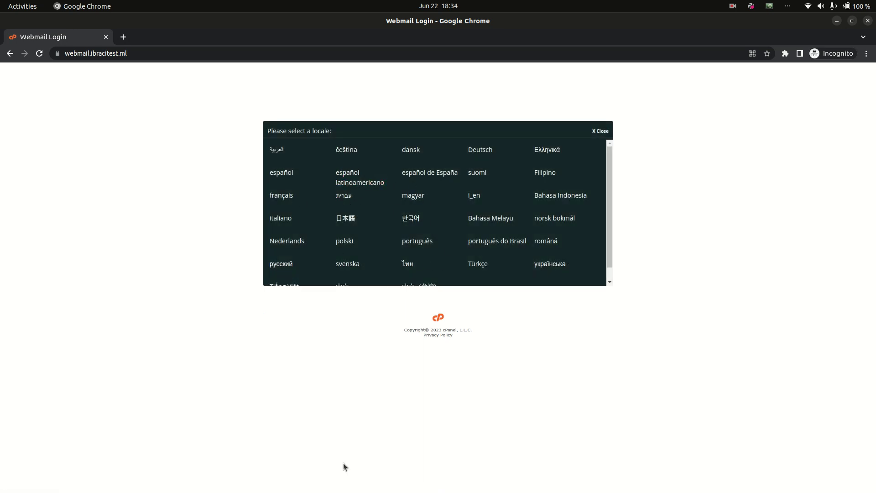
left_click_drag(345, 464, 271, 304)
left_click(270, 303)
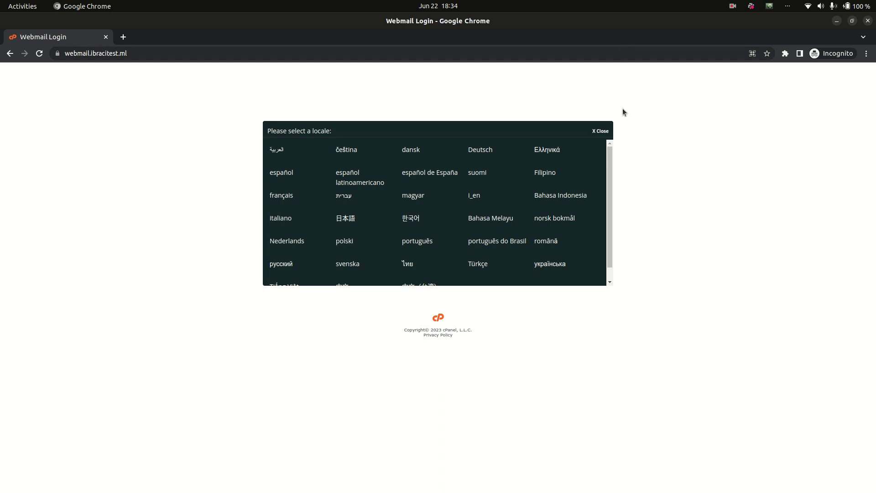
left_click(603, 131)
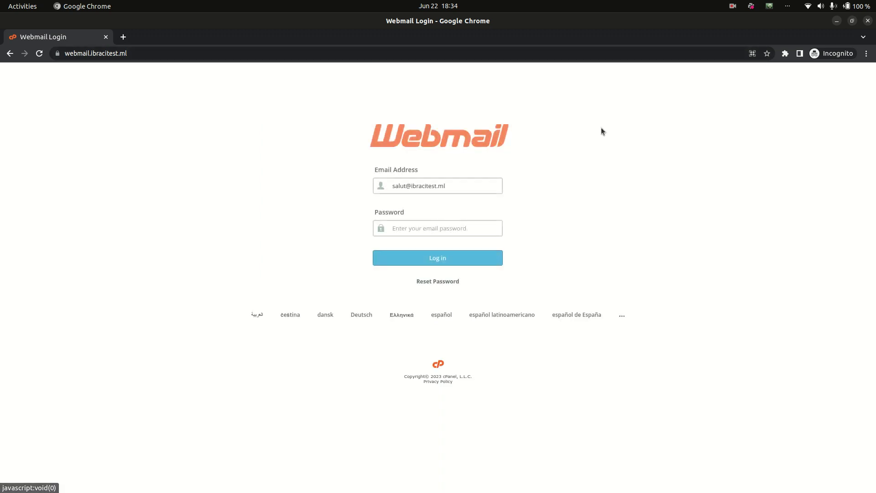
left_click_drag(218, 305, 607, 316)
left_click(640, 351)
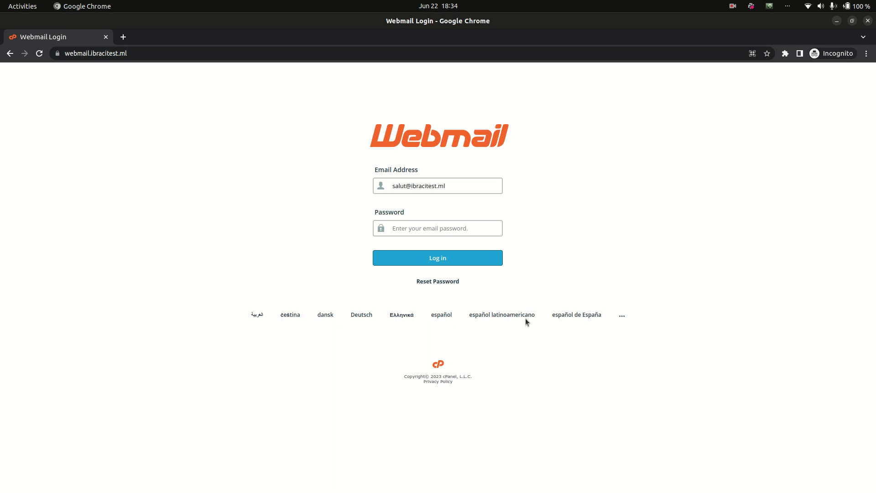
left_click(621, 316)
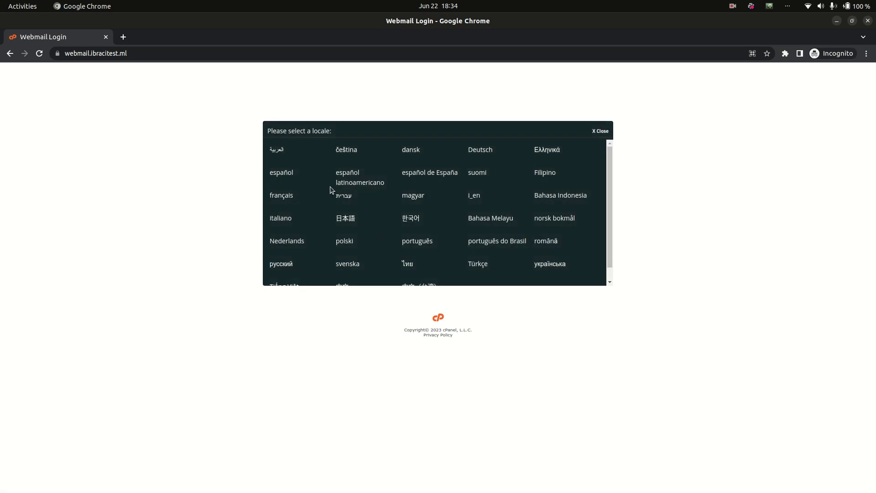
left_click_drag(330, 189, 378, 215)
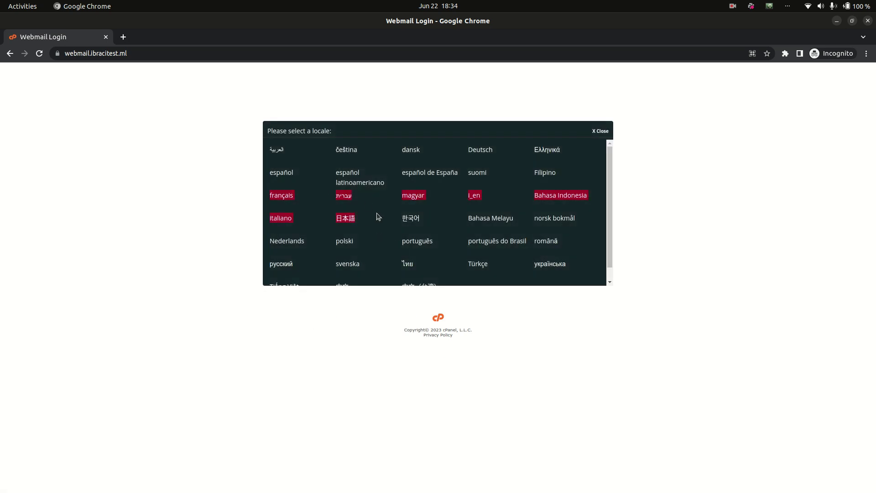
left_click(281, 195)
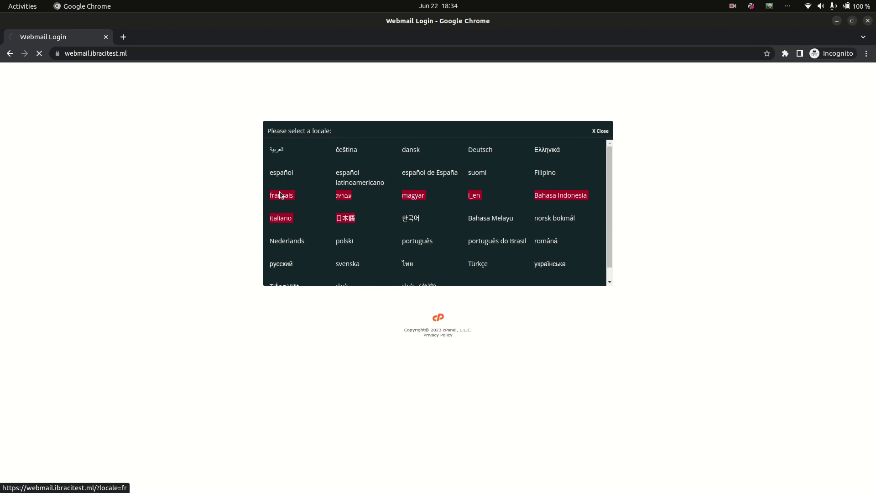
left_click(424, 204)
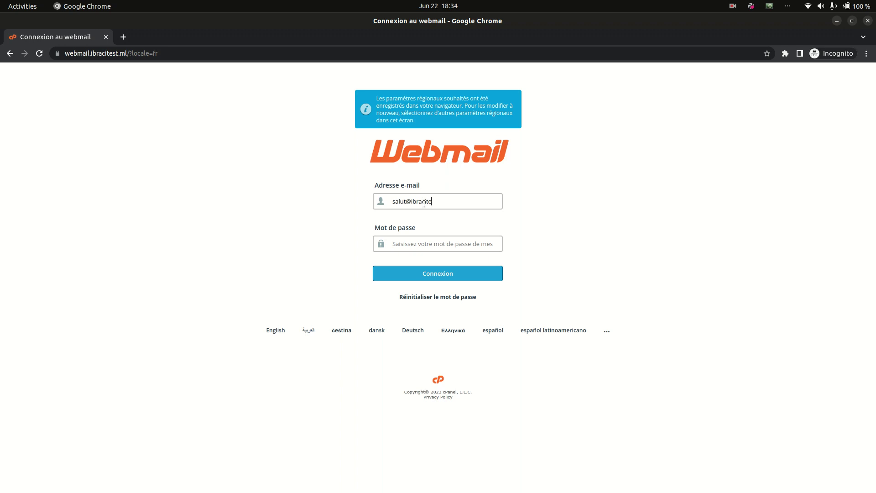
Log in with the account's e-mail address and password.
key("Tab")
type("•")
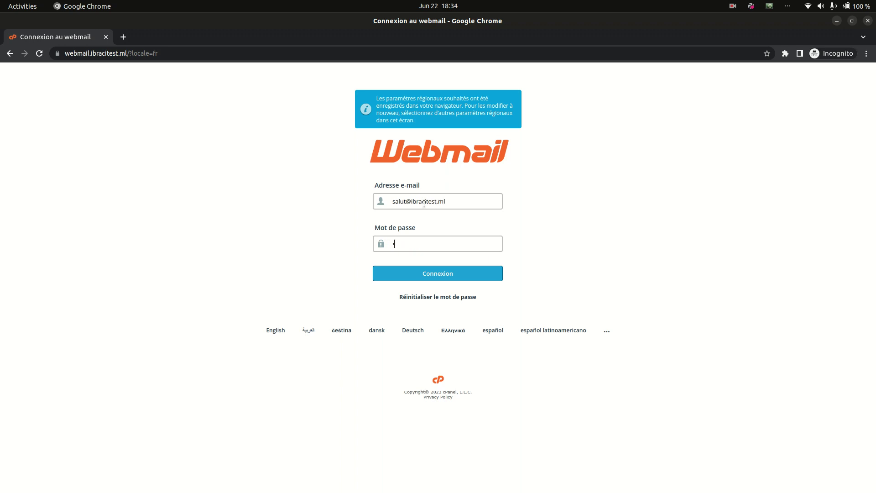
type("•••••••")
key("Return")
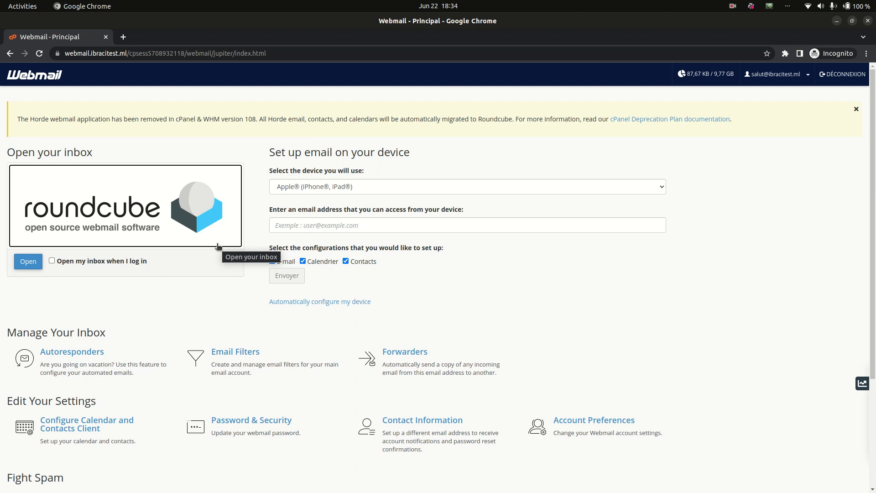
Enable 'Open my inbox when I log in', open Roundcube, then log out.
left_click(117, 262)
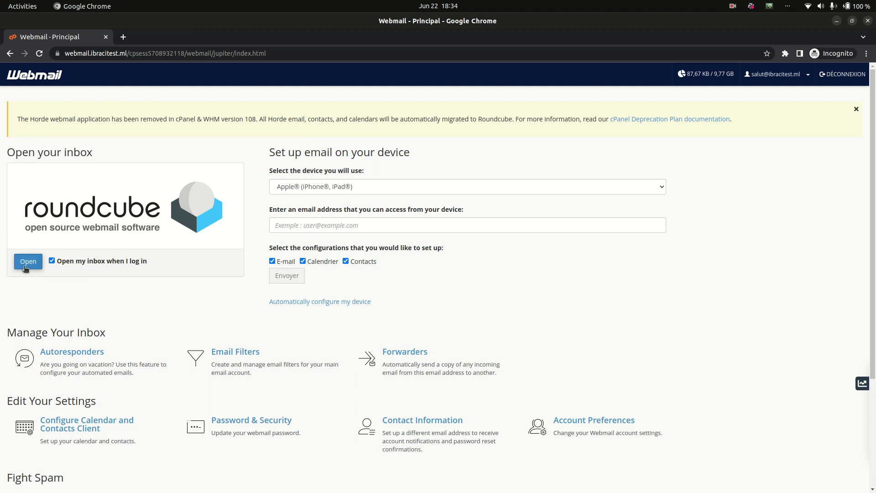
left_click(38, 268)
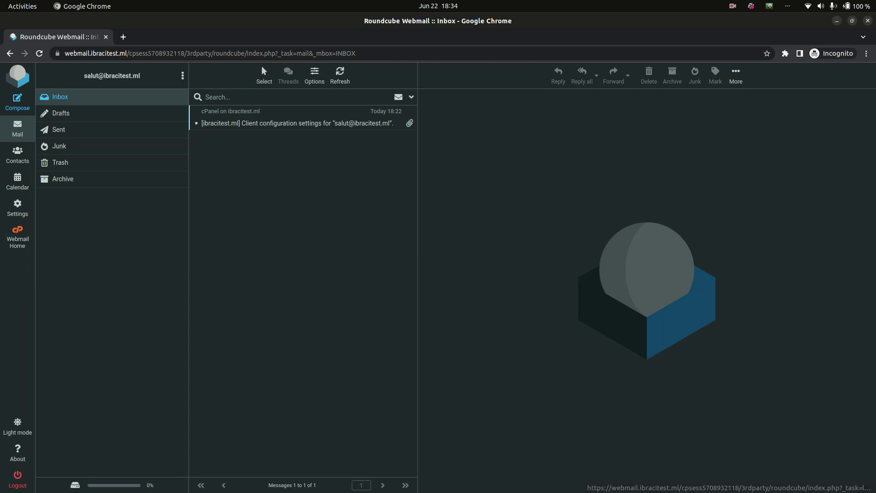
left_click(16, 487)
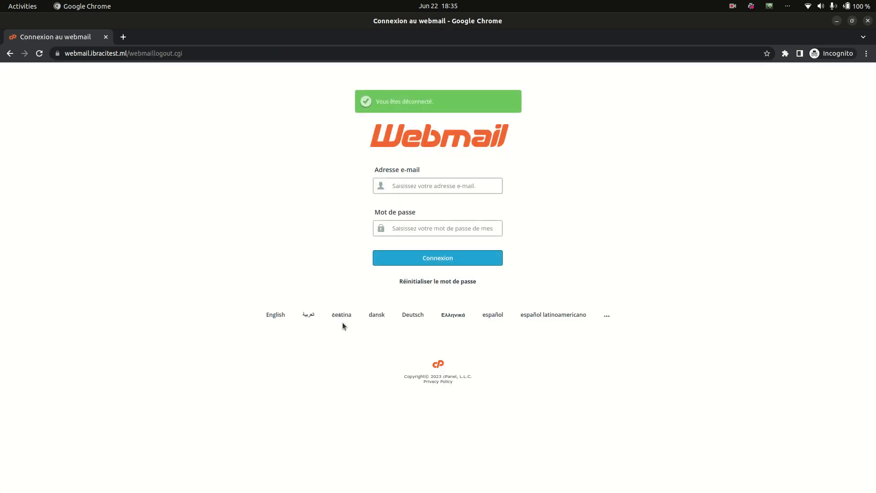
Log back in with e-mail and password and open the client configuration settings message.
key("Tab")
type("•••••••••")
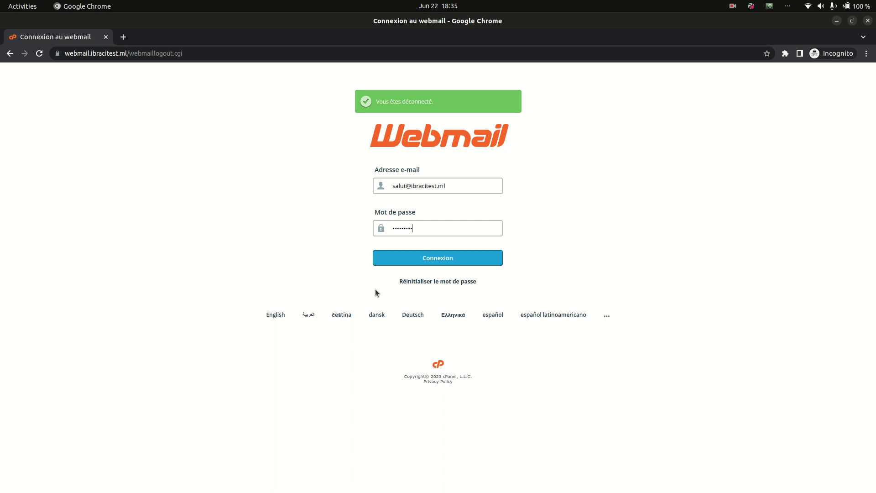
key("Return")
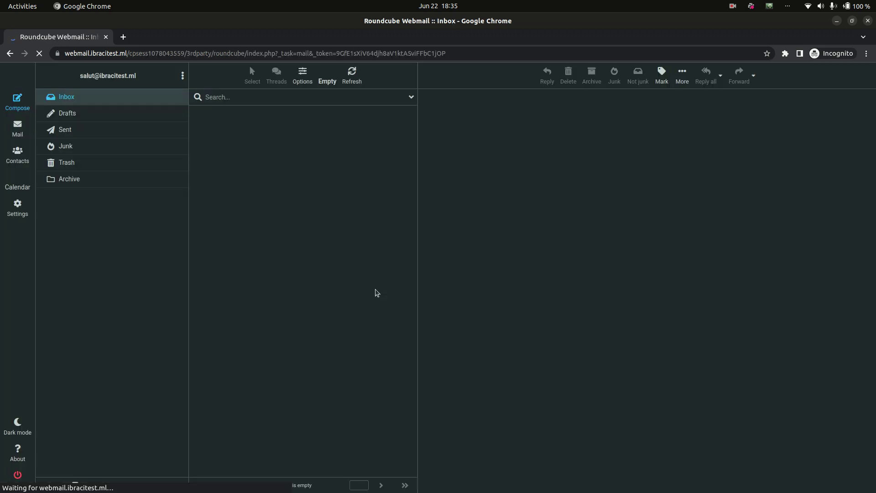
left_click(324, 129)
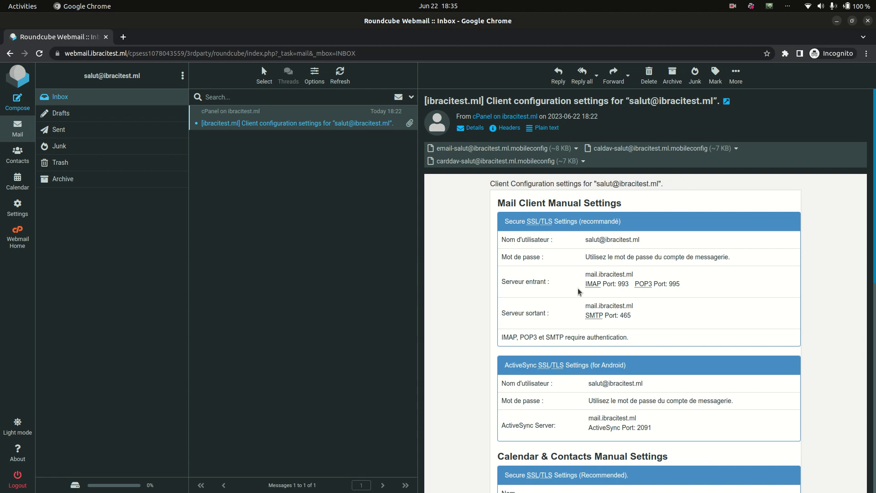
Scroll through the configuration message showing ActiveSync port 2091 and the IMAP, POP3, SMTP settings.
scroll(579, 293, "down", 4)
scroll(579, 292, "down", 5)
scroll(579, 292, "up", 9)
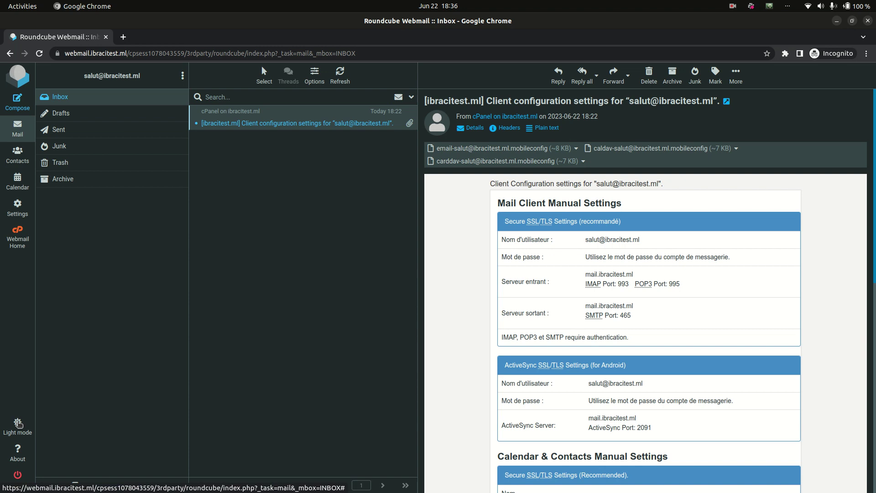
Toggle the interface between light and dark themes, ending on dark.
left_click(18, 424)
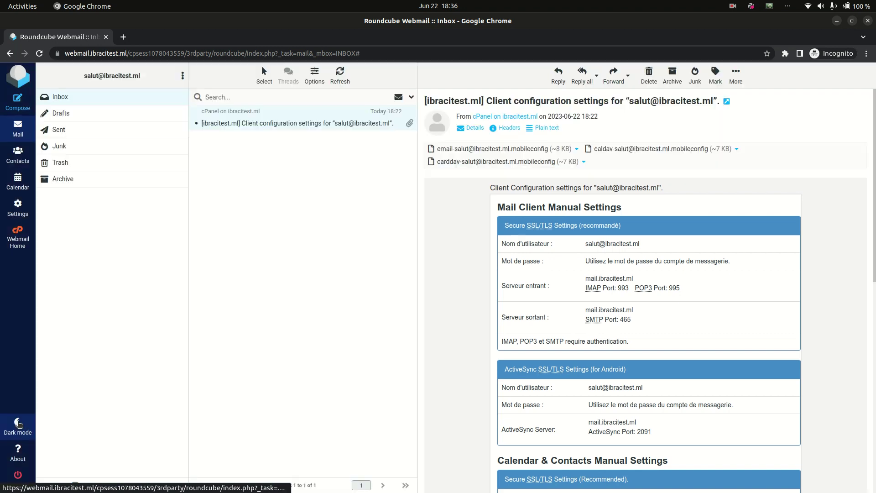
left_click(18, 423)
left_click(18, 424)
left_click(19, 424)
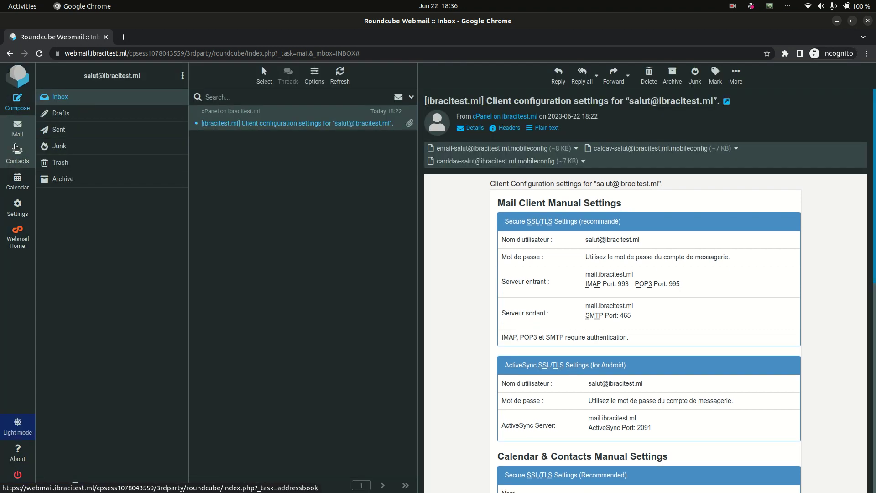
Set the Roundcube interface language to Français and save it.
left_click(19, 215)
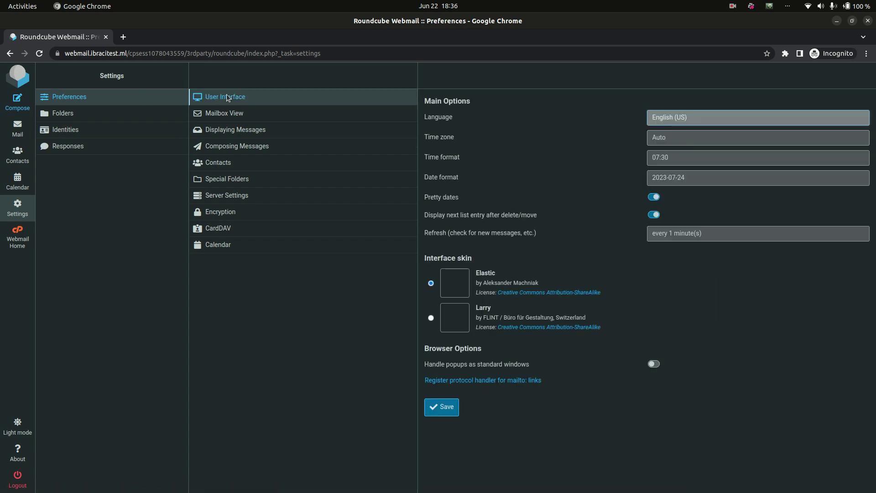
left_click(698, 126)
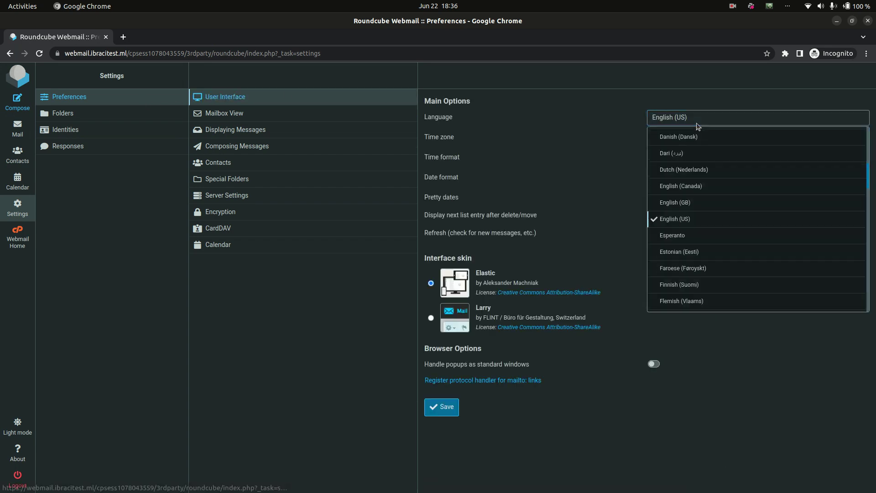
scroll(689, 247, "down", 2)
scroll(690, 247, "up", 2)
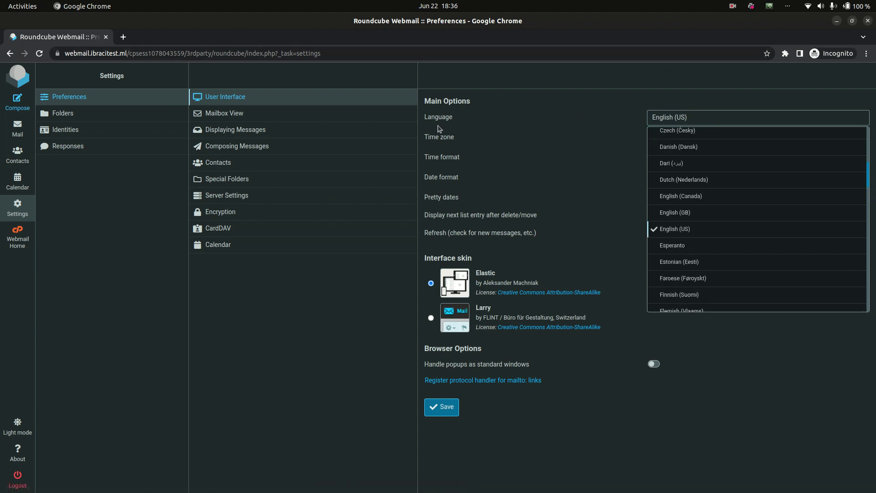
scroll(715, 209, "down", 2)
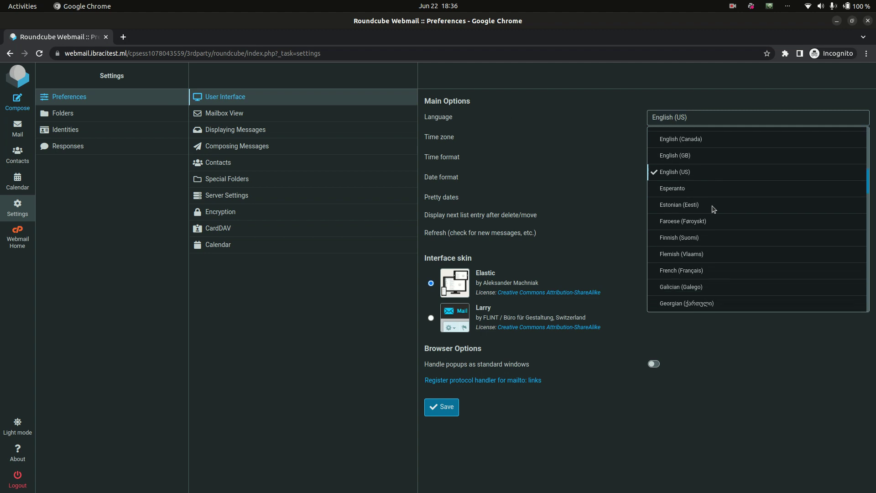
left_click(697, 227)
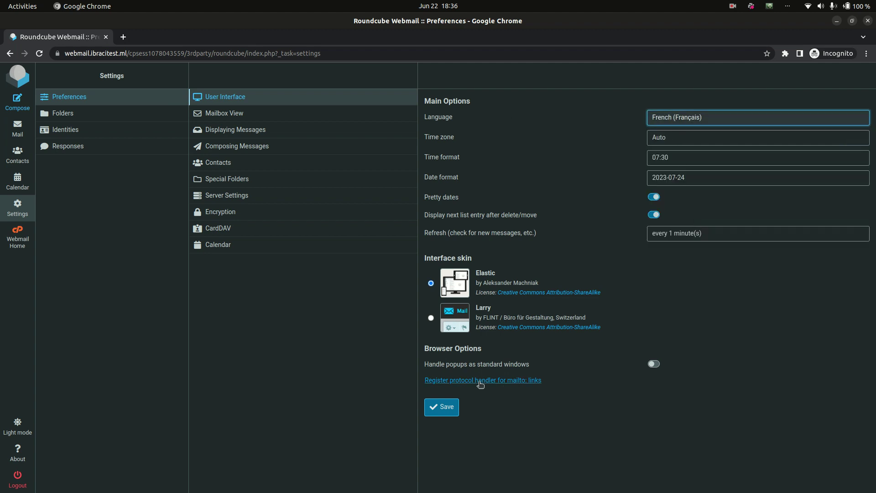
left_click(436, 406)
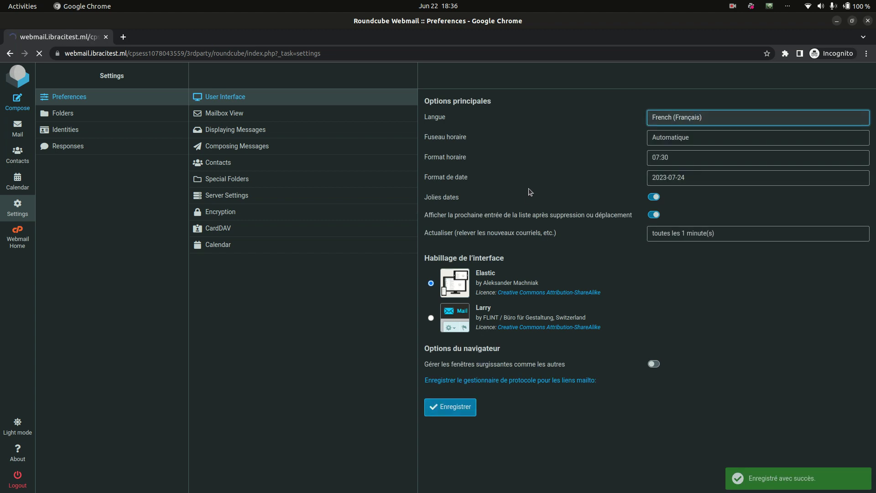
Set the date format to 24/07/2023 and save the user interface preferences.
left_click(404, 101)
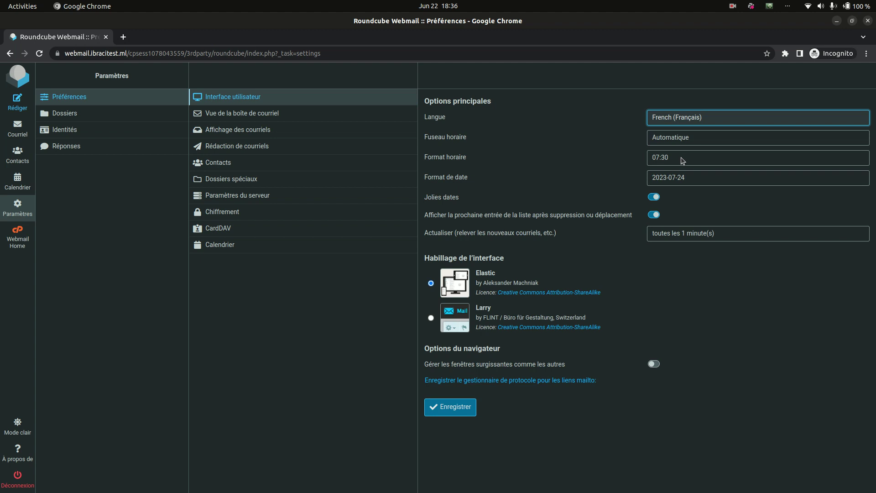
left_click(697, 177)
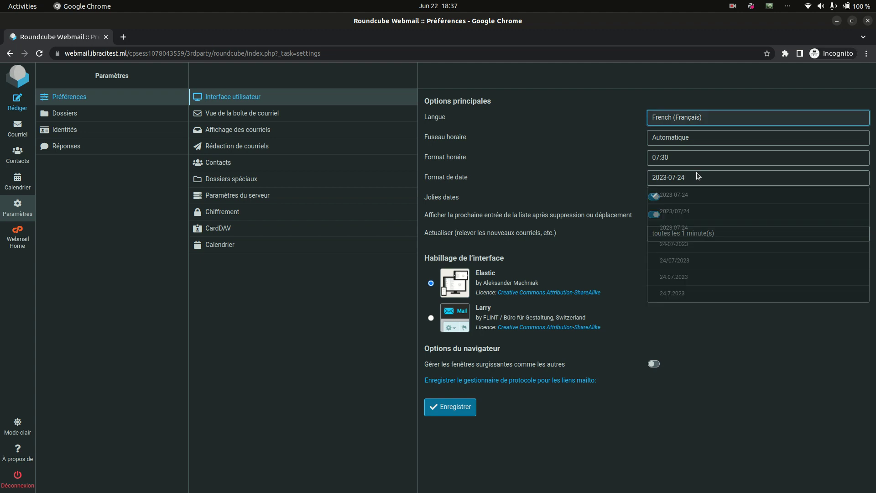
left_click(674, 265)
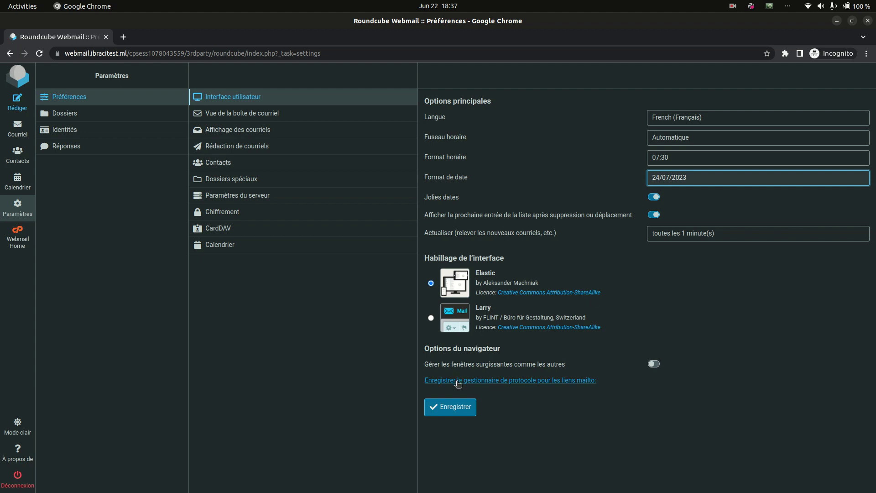
left_click(451, 412)
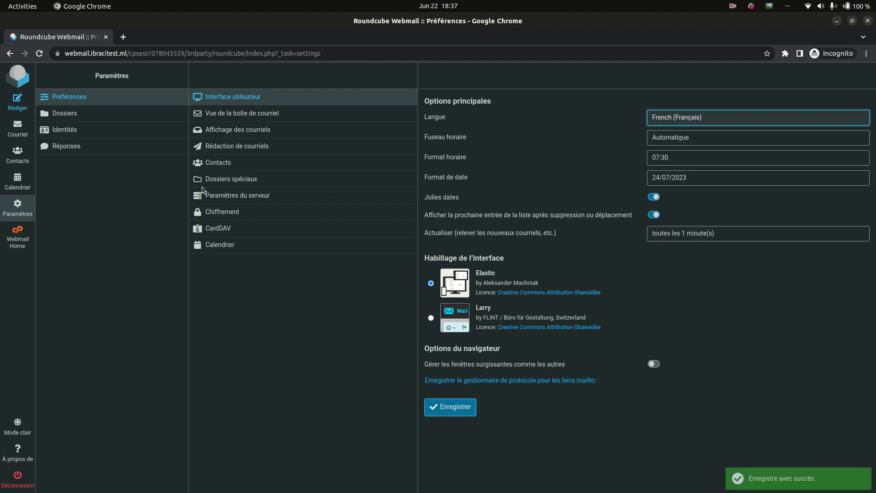
left_click(332, 114)
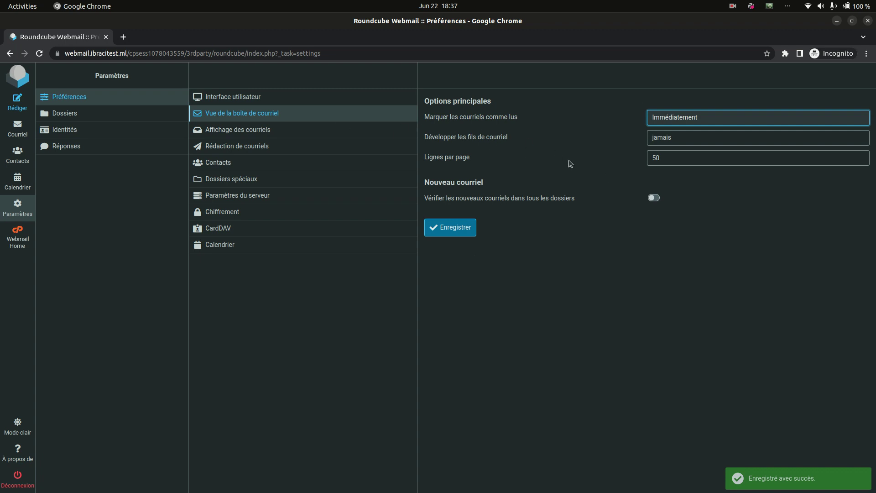
Read the client configuration email in the inbox, then return to Paramètres.
left_click(331, 130)
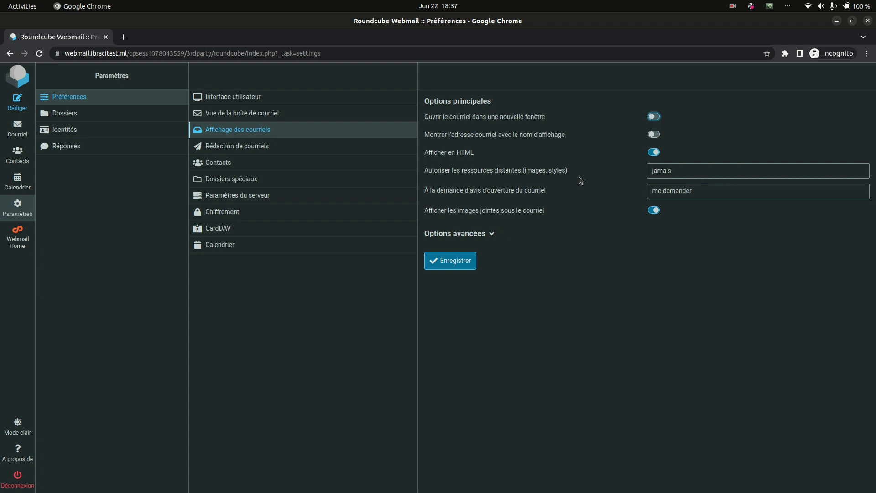
left_click(17, 130)
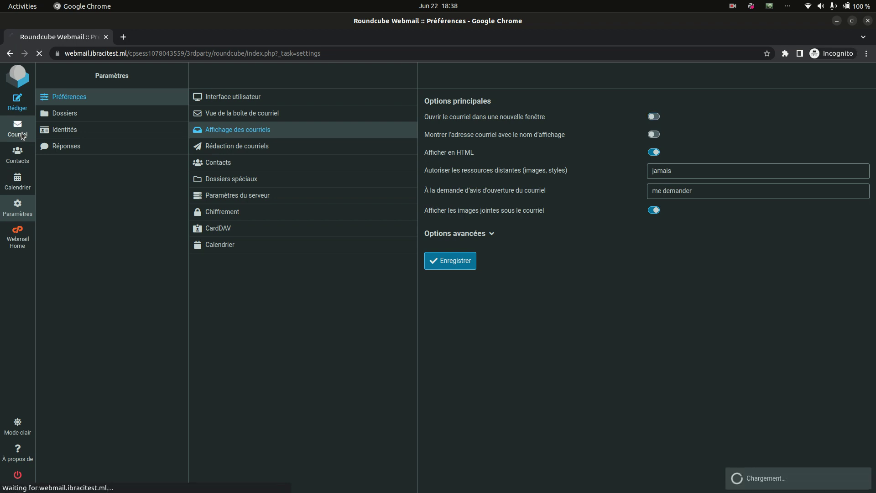
left_click(243, 129)
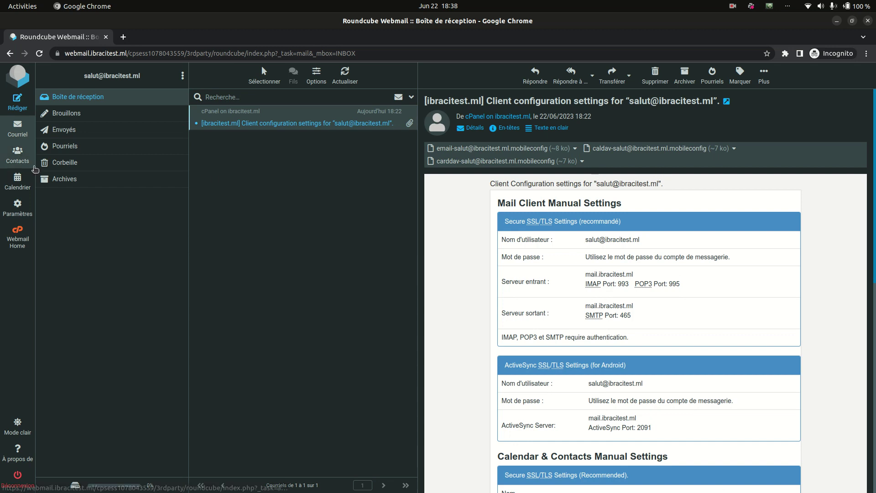
left_click(15, 214)
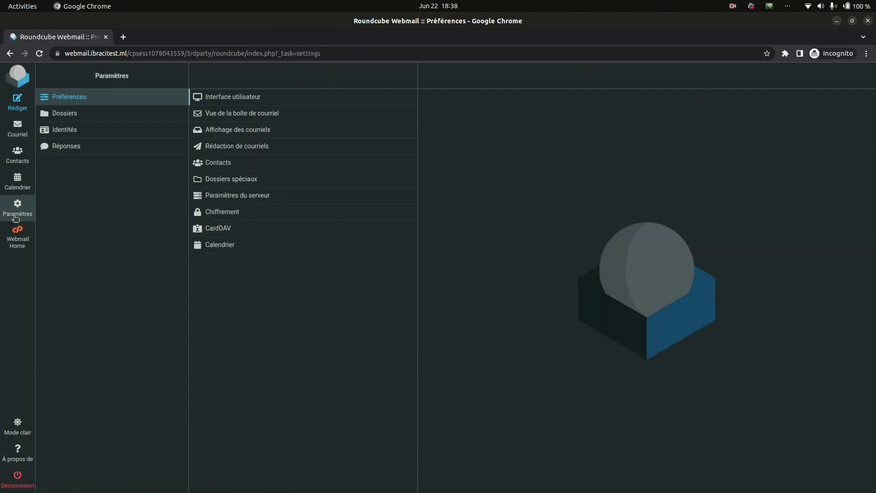
Allow remote resources only from d'expéditeurs de confiance, keep receipts on me demander, and save.
left_click(279, 134)
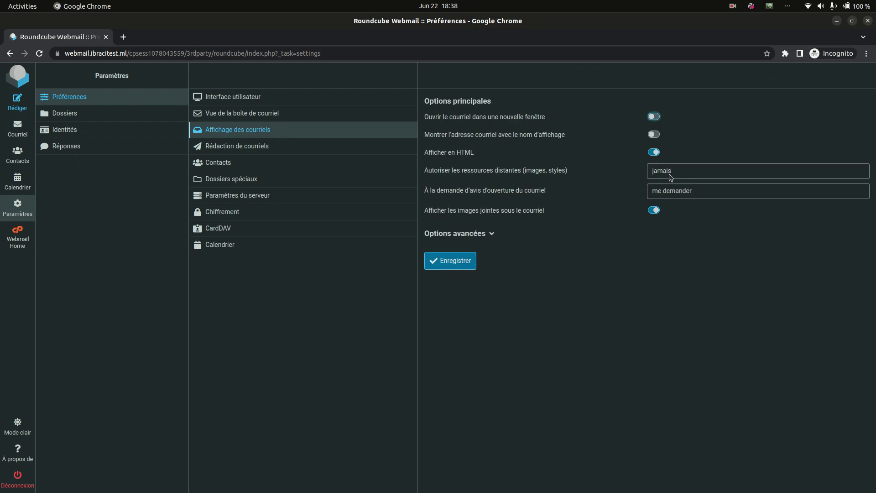
left_click(671, 178)
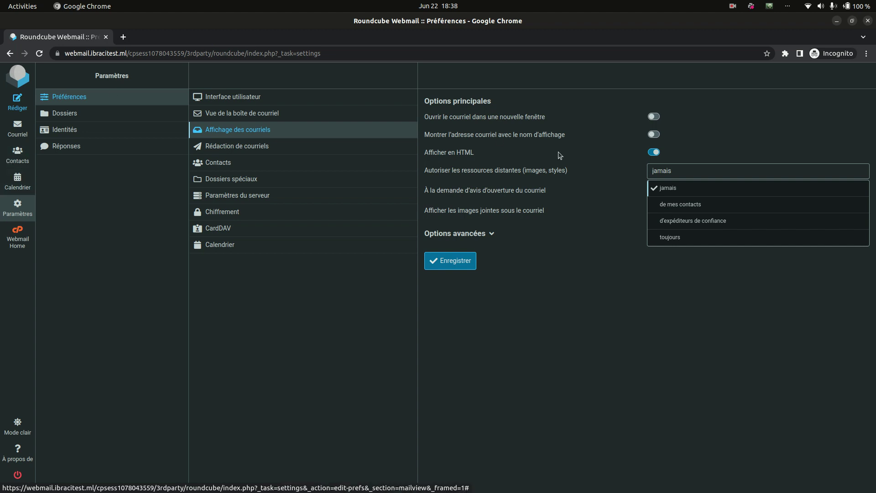
left_click(711, 223)
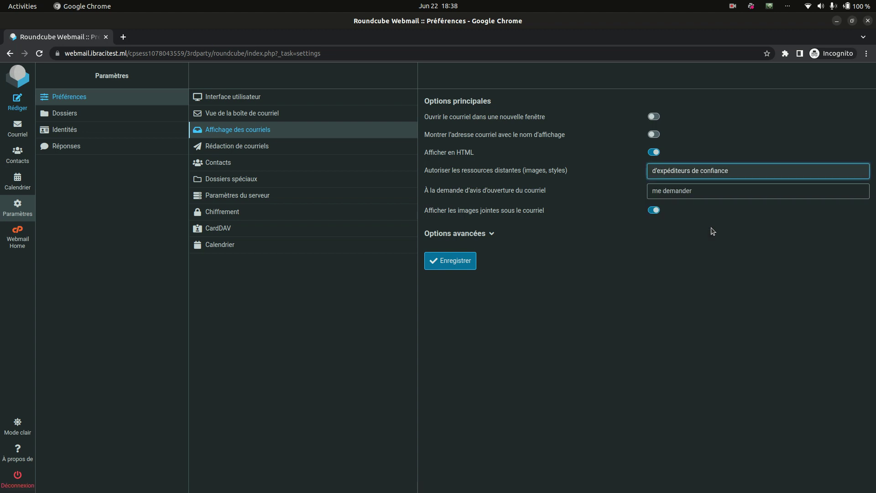
left_click(713, 176)
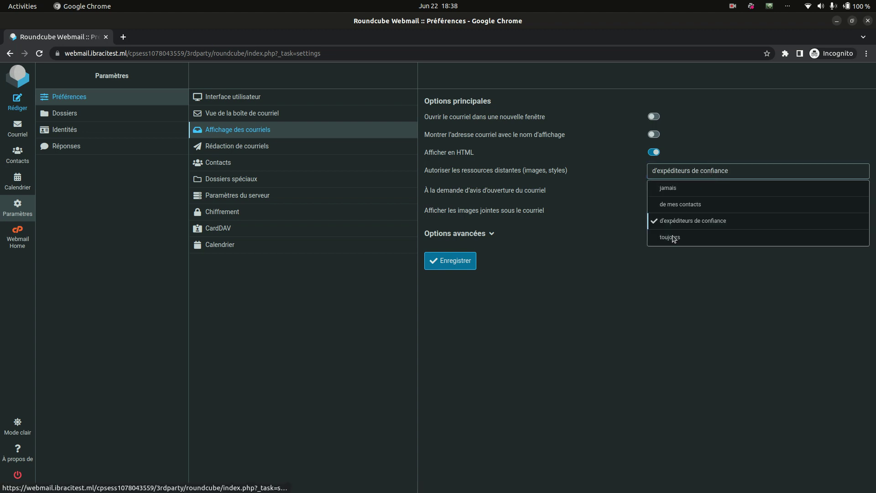
left_click(568, 352)
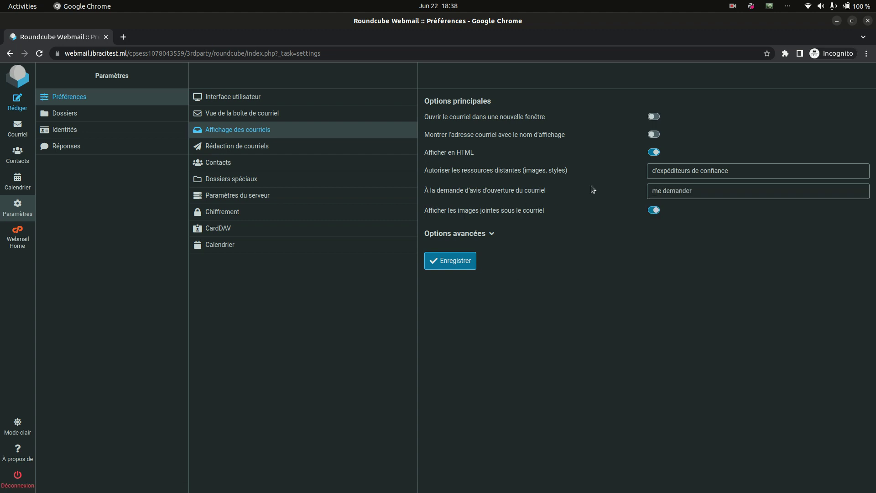
left_click(672, 197)
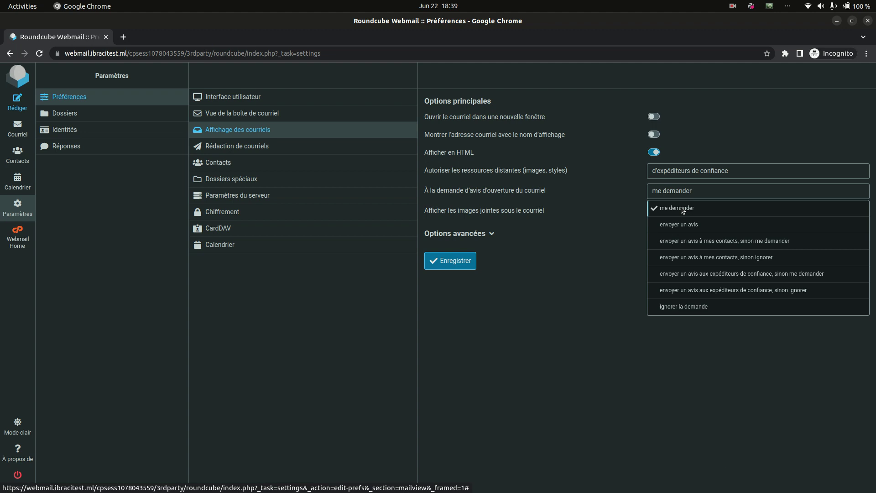
left_click(682, 210)
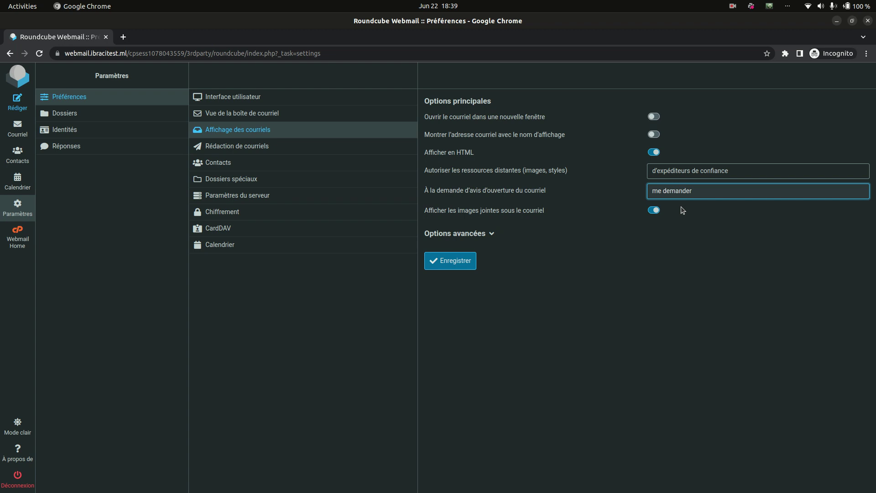
left_click(682, 197)
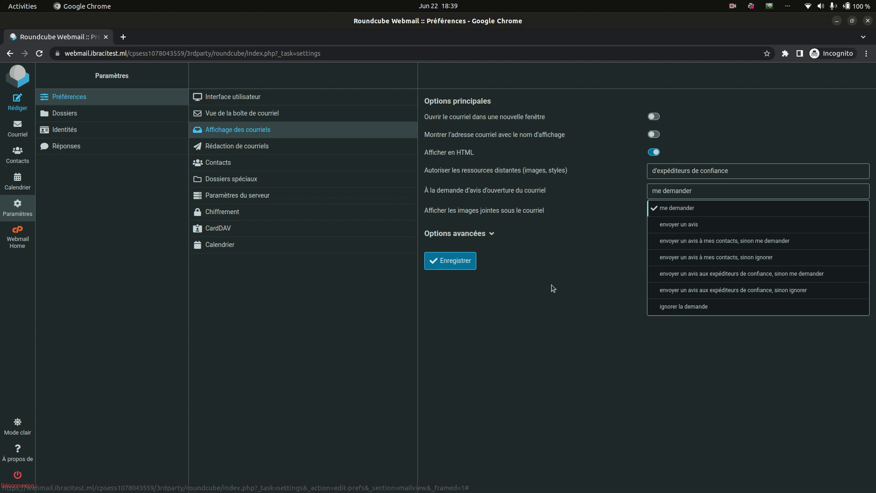
left_click(454, 269)
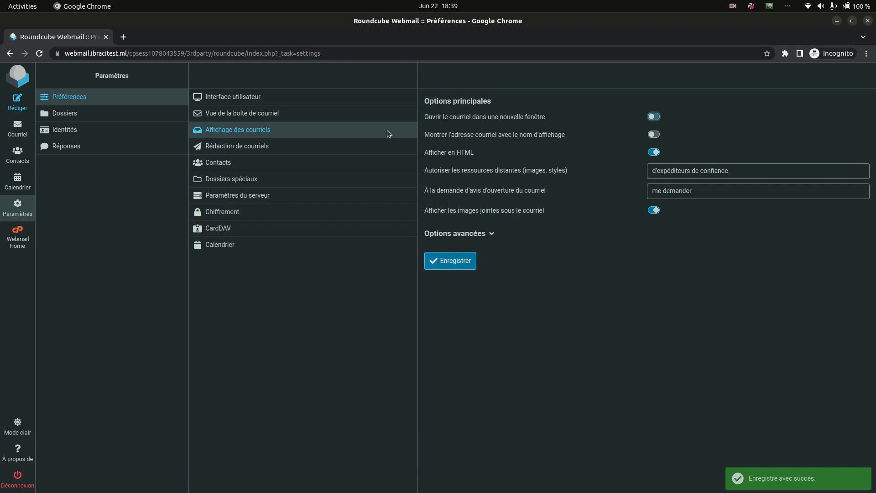
Open the account's identity and fill Nom d'affichage with the sender's full name via autofill.
left_click(156, 139)
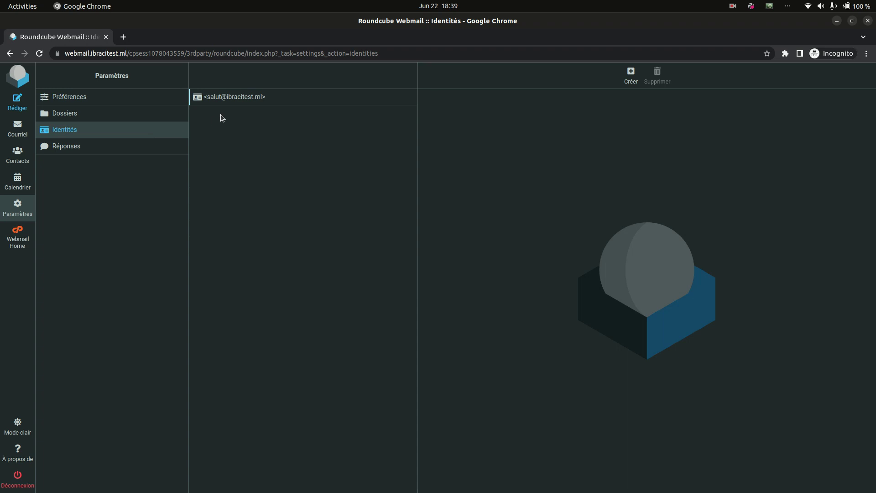
left_click(250, 100)
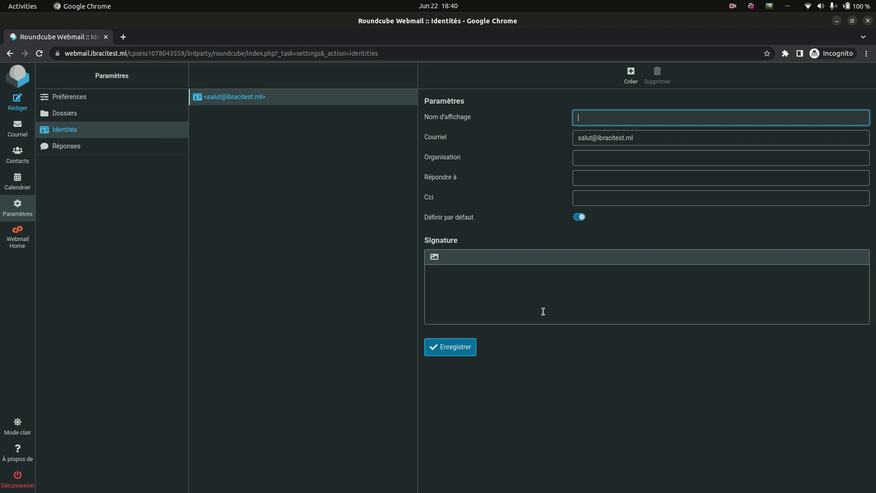
left_click_drag(645, 137, 478, 136)
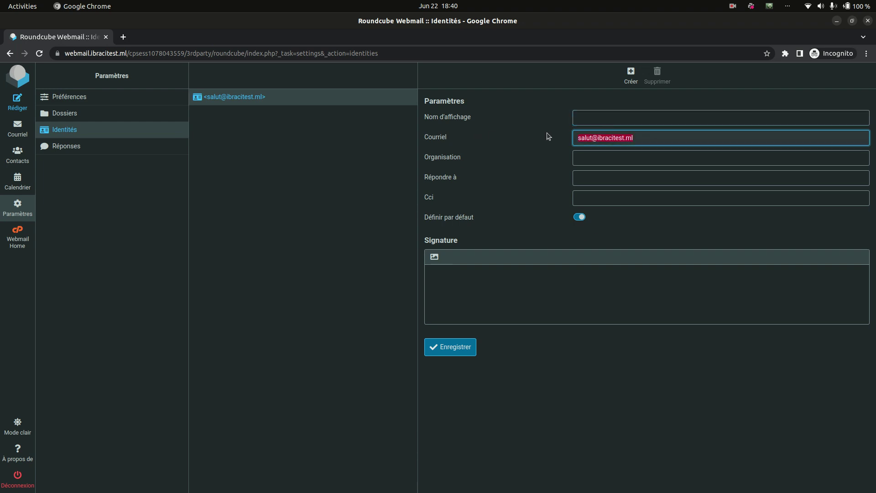
left_click(588, 122)
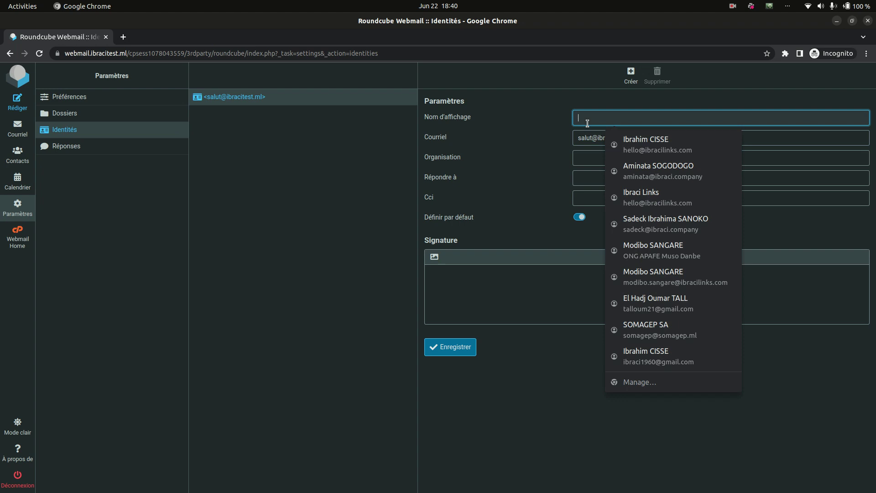
key("Escape")
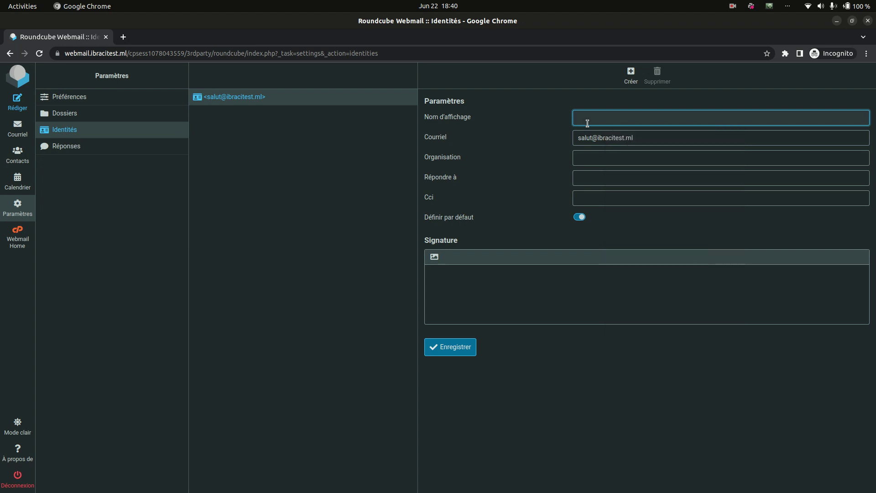
type("Ibr")
key("Down")
key("Return")
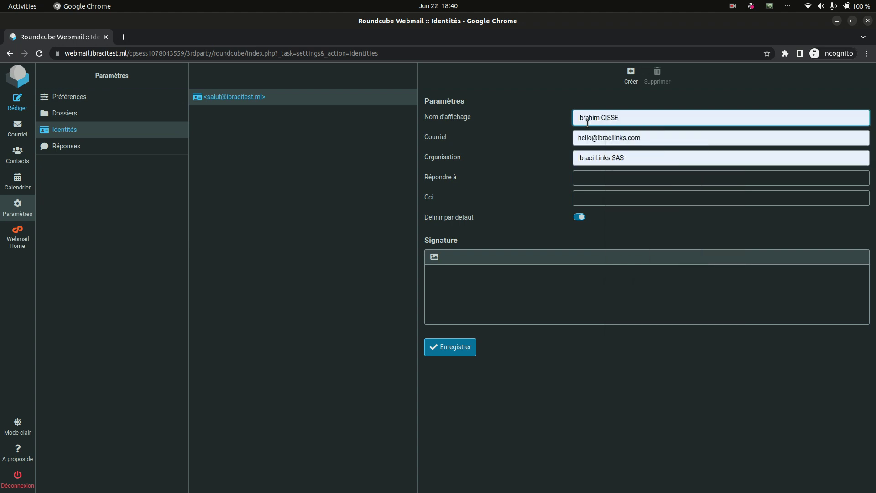
key("Home")
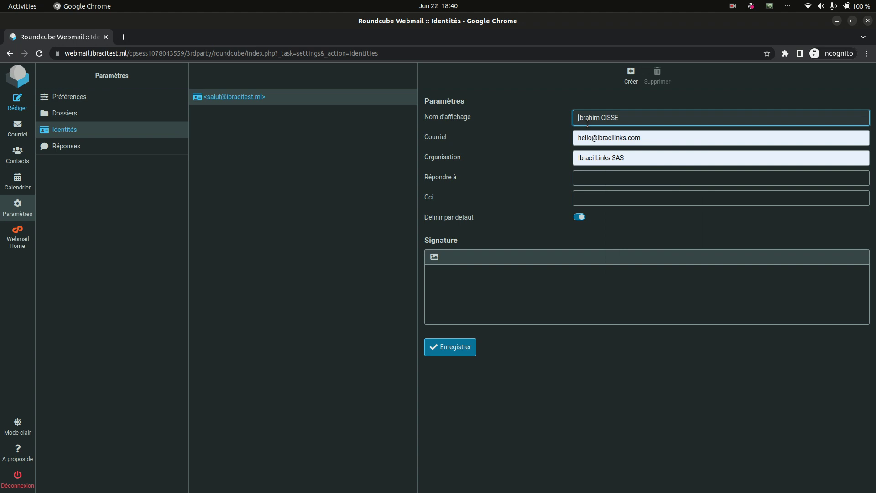
Clear the autofilled organisation and restore the identity's own e-mail address in Courriel.
left_click(656, 137)
key("Escape")
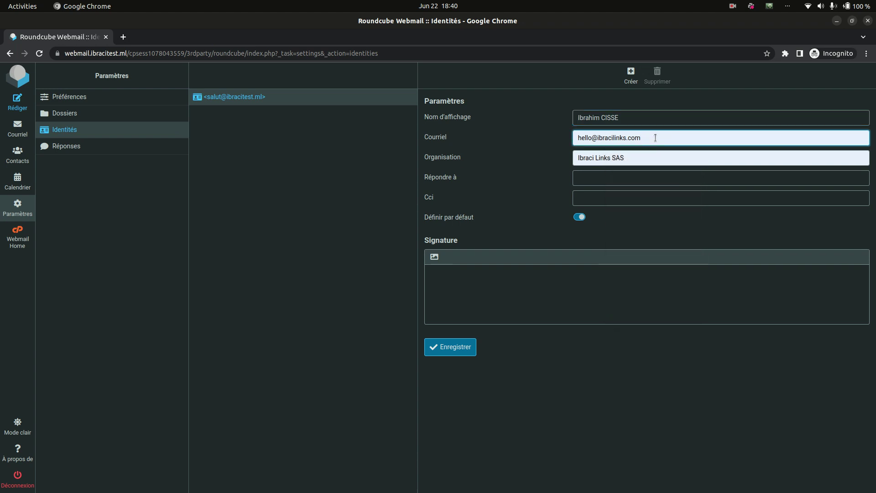
left_click(656, 138)
left_click(513, 187)
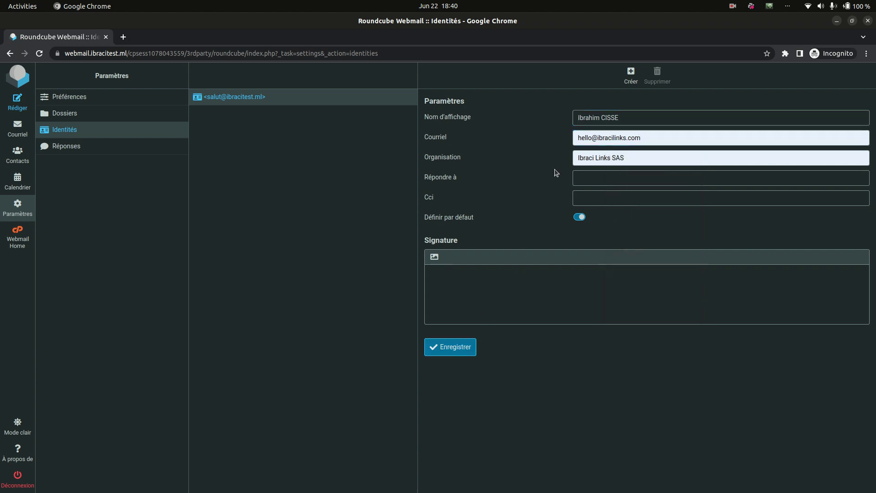
left_click(623, 166)
key("ctrl+a")
key("BackSpace")
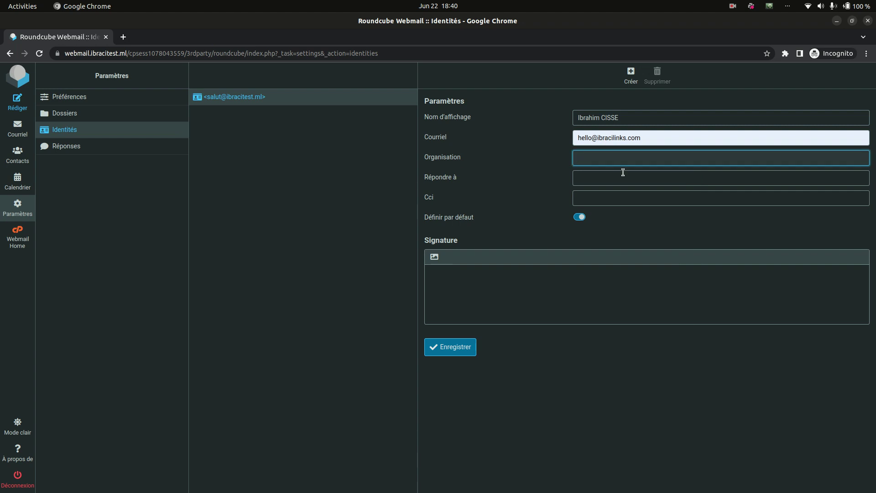
key("shift+Tab")
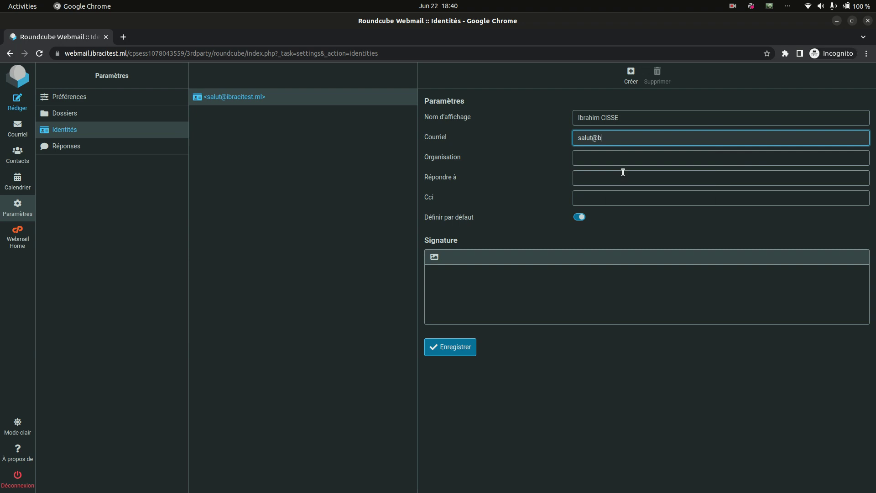
key("Tab")
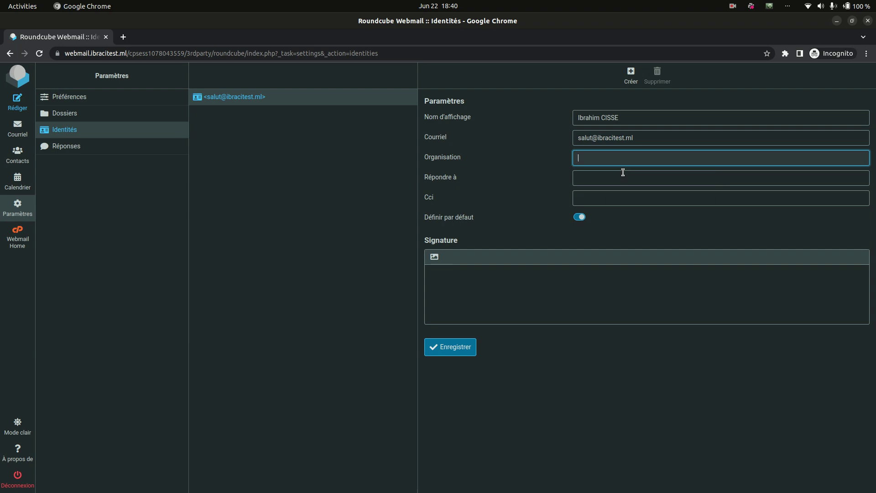
Set Organisation to Ibraci Links SAS.
type("Ibtr")
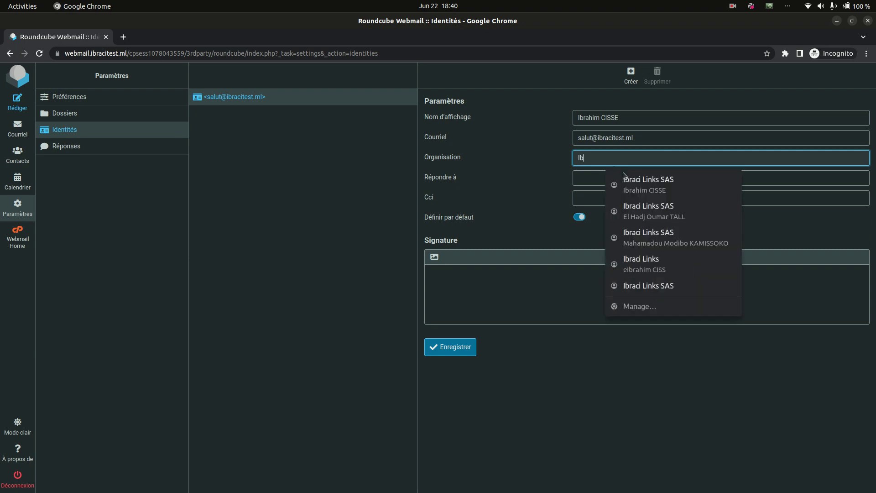
key("BackSpace")
key("BackSpace")
type("raci Links")
left_click(625, 176)
left_click(624, 172)
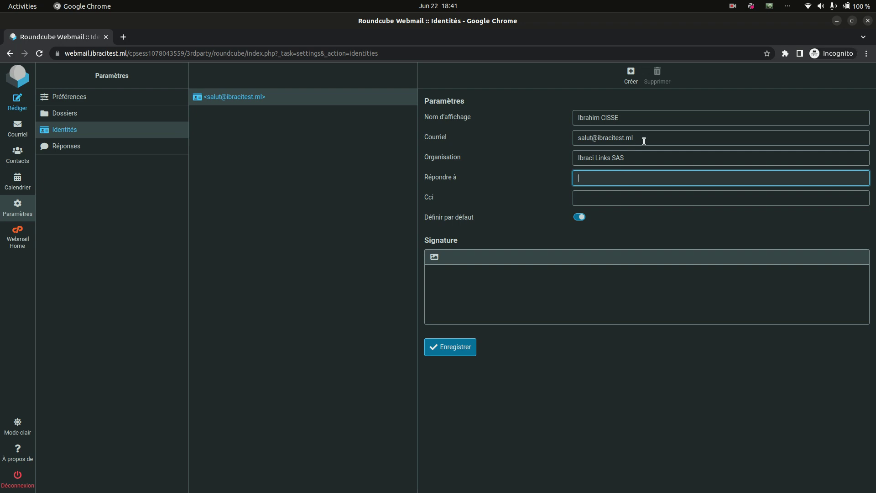
Try a reply-to address, then clear Répondre à so it stays empty.
left_click_drag(647, 139, 546, 142)
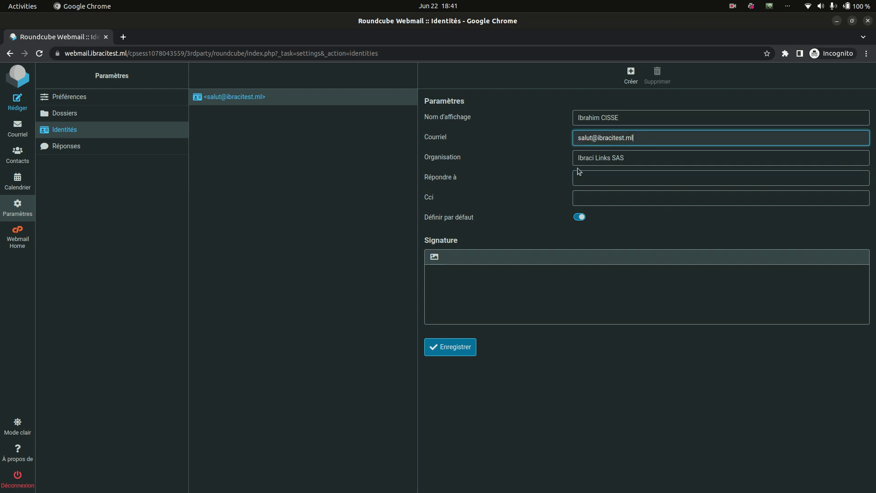
left_click(590, 177)
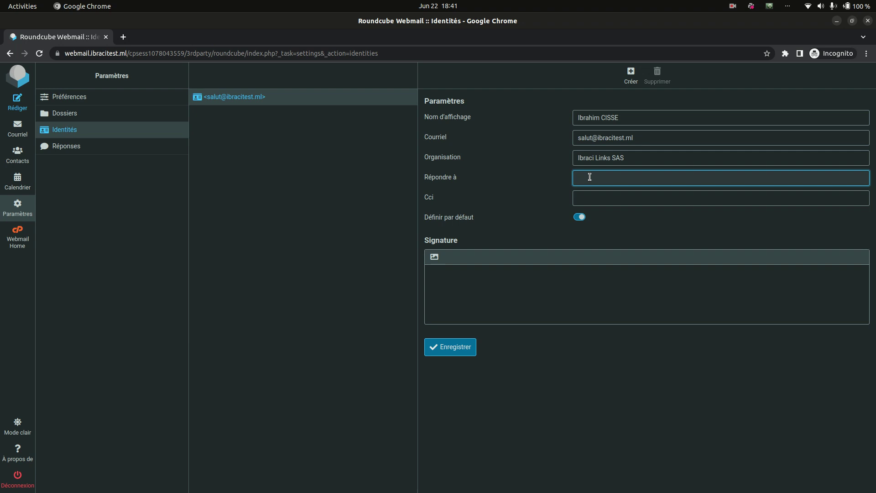
left_click(722, 198)
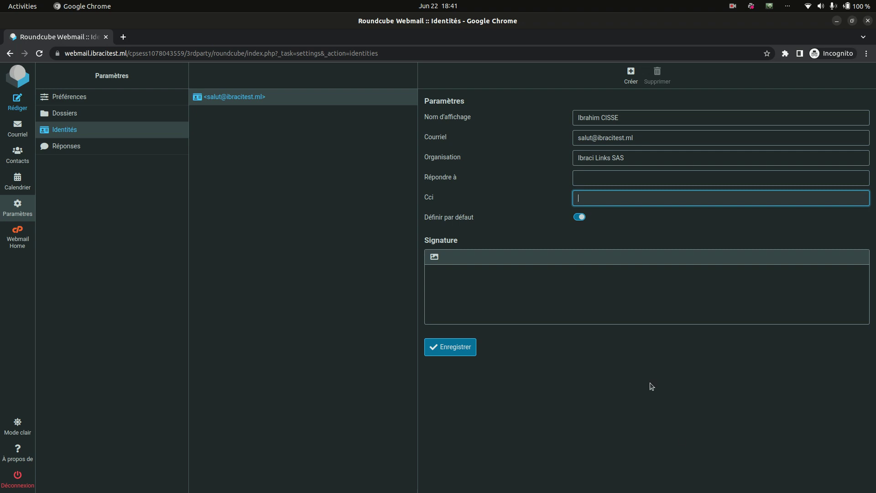
Try a commercial prefix on the sender address and a draft Bcc address, then erase the Bcc.
left_click(587, 140)
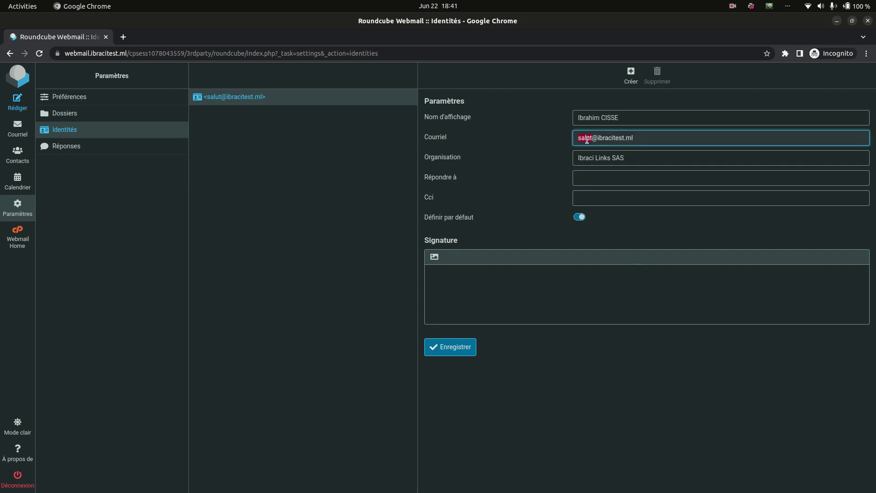
type("con")
type("mercial")
left_click(589, 197)
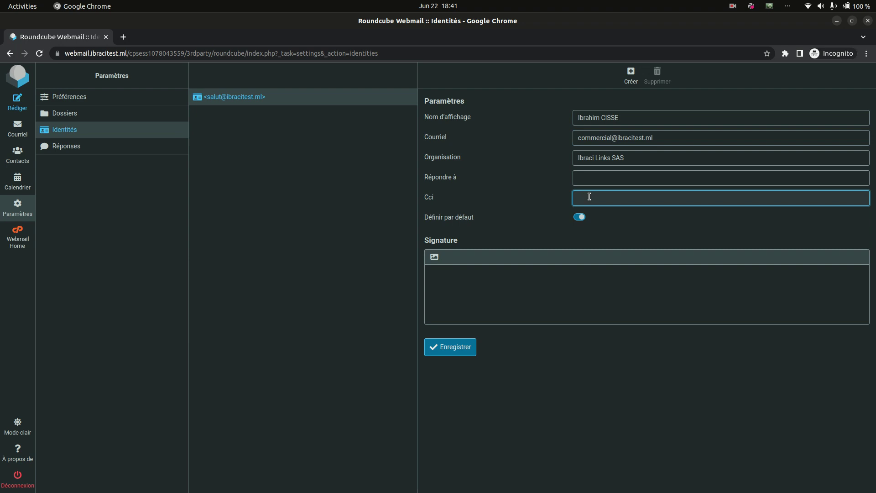
left_click(605, 138)
left_click(605, 138)
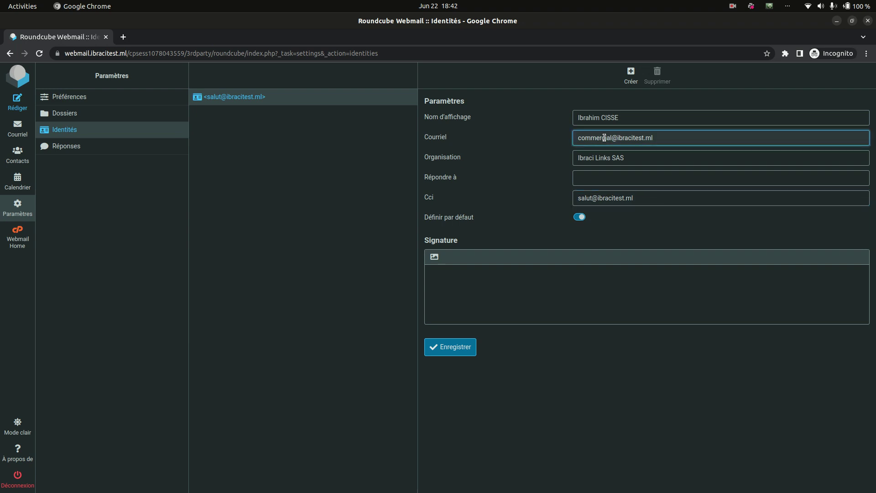
double_click(590, 199)
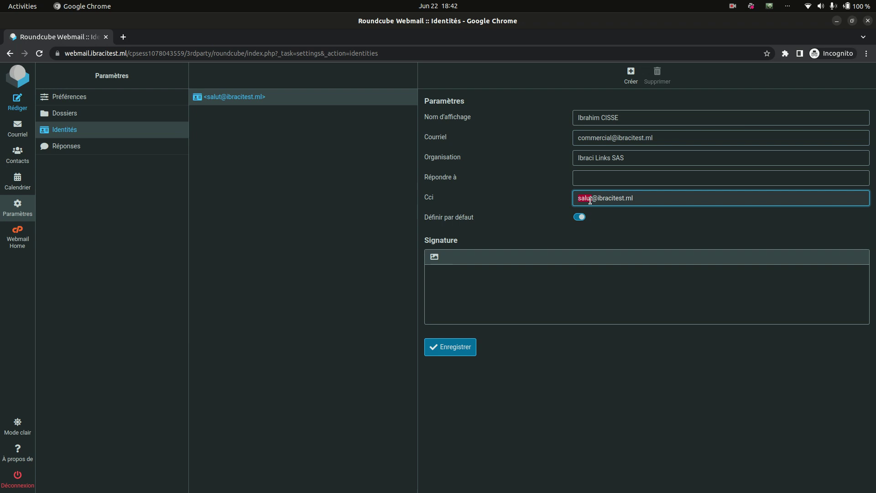
key("ctrl+a")
key("BackSpace")
Restore the original sender address and enter the admin address in Cci.
key("shift+Tab")
key("shift+Tab")
key("shift+Tab")
key("ctrl+Delete")
type("salut")
key("Tab")
key("Tab")
key("Tab")
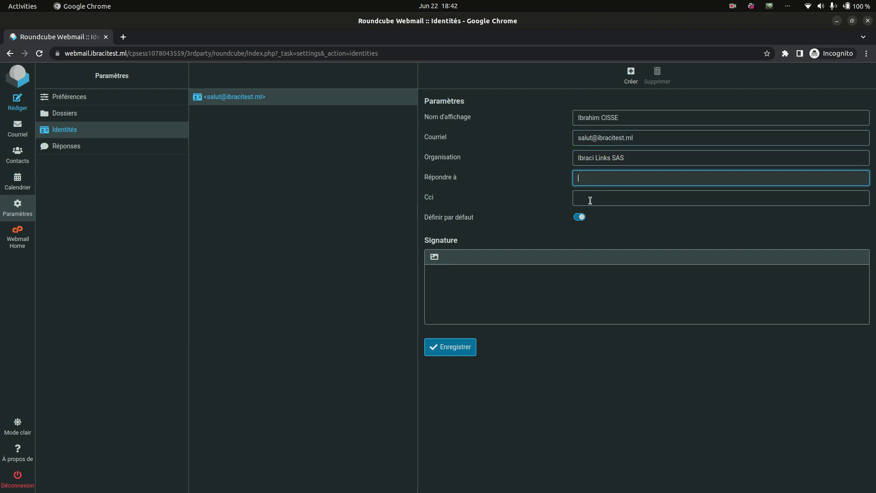
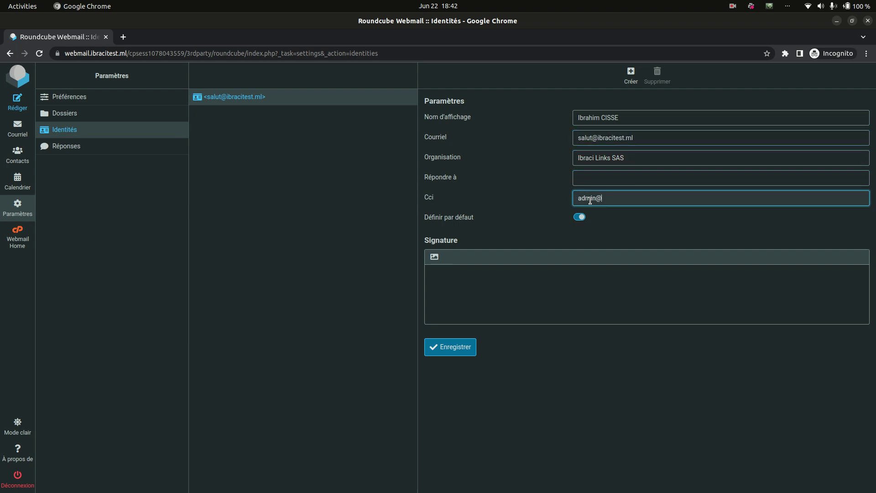
Save the identity changes with Enregistrer.
left_click(547, 293)
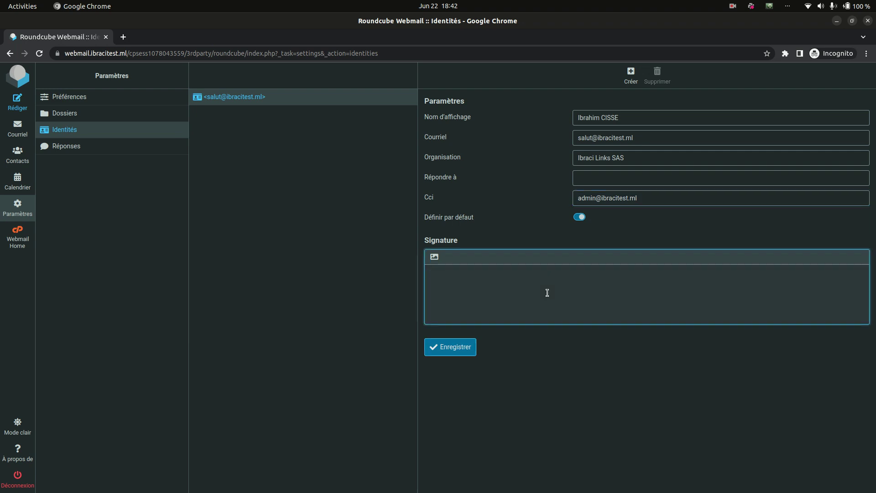
left_click(472, 346)
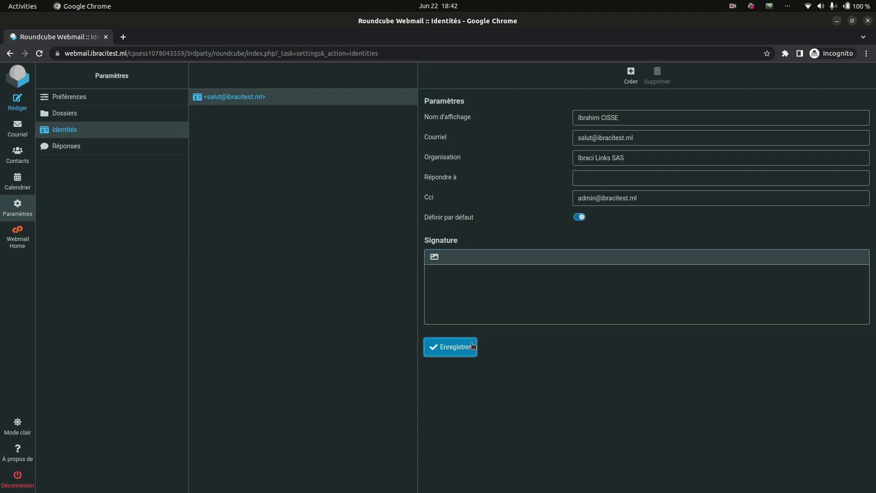
left_click(495, 283)
key("ctrl+t")
Search Google for 'hubspot signature generator' and open HubSpot's Free Email Signature Template Generator result.
type("hub")
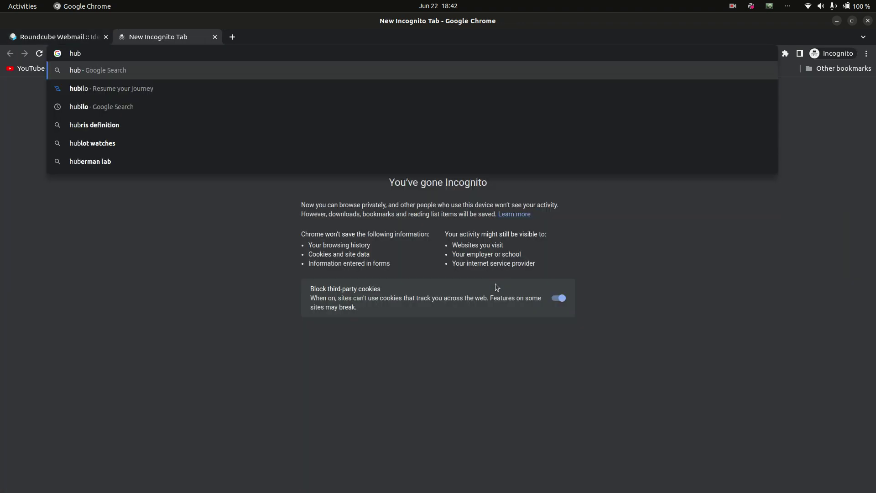
type("spot")
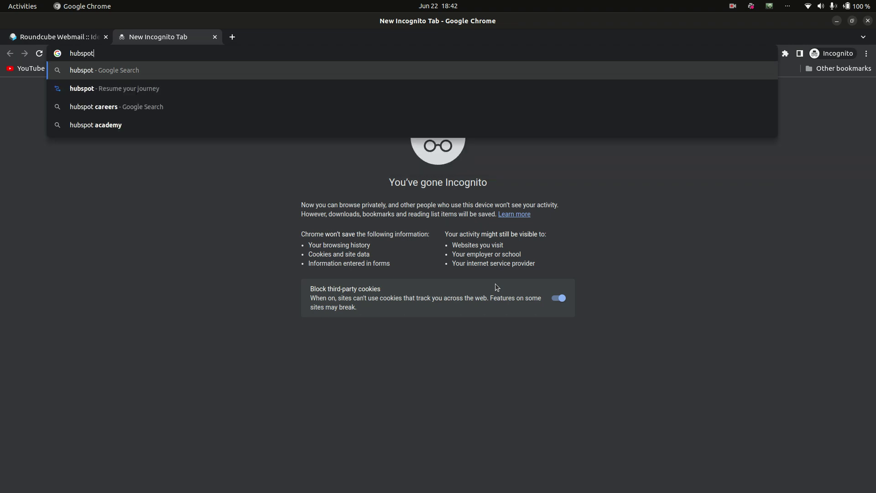
key("Return")
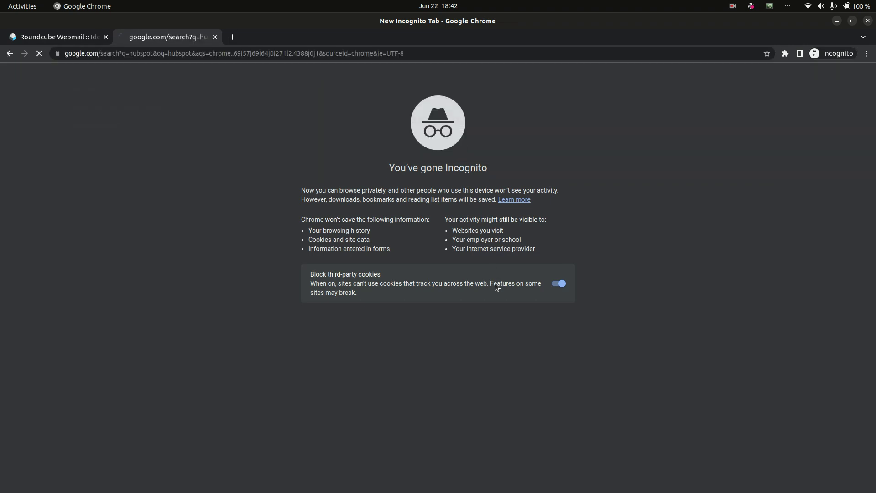
left_click(196, 212)
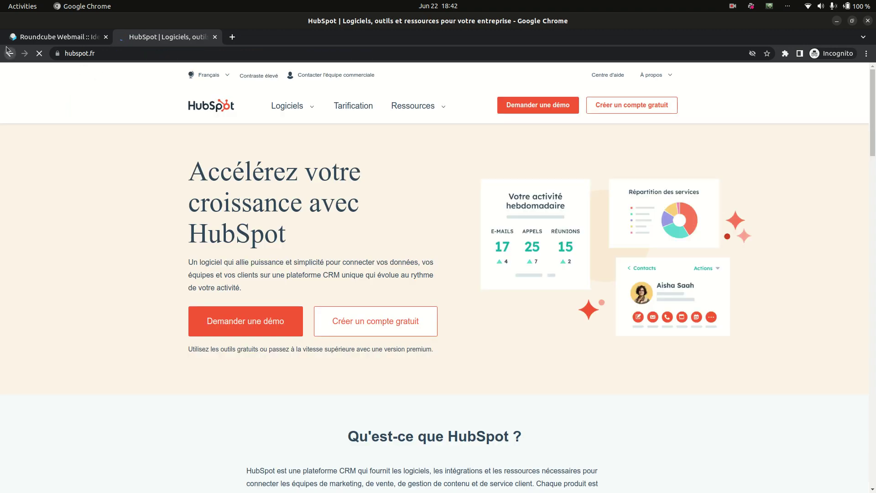
left_click(10, 53)
left_click(188, 88)
type("signature")
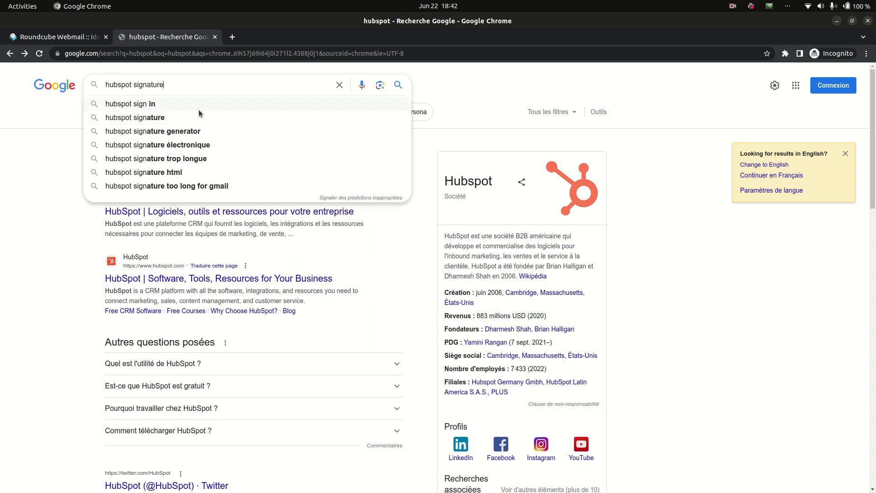
left_click(206, 132)
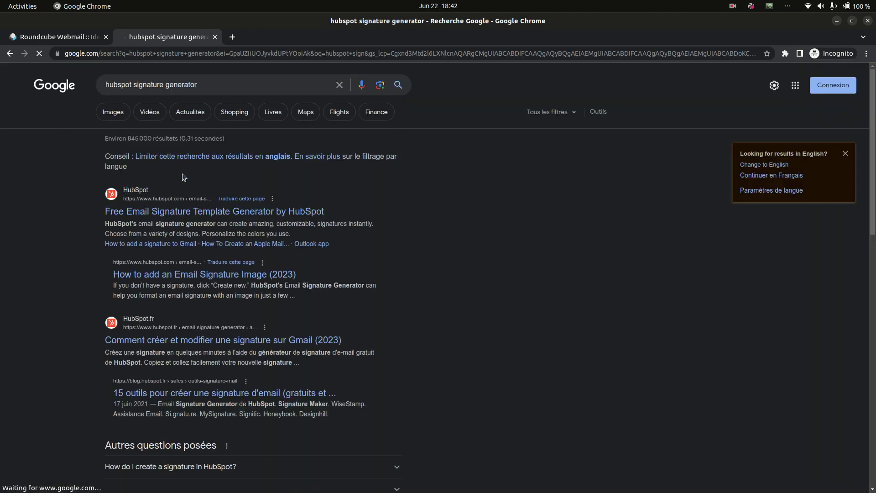
left_click(185, 210)
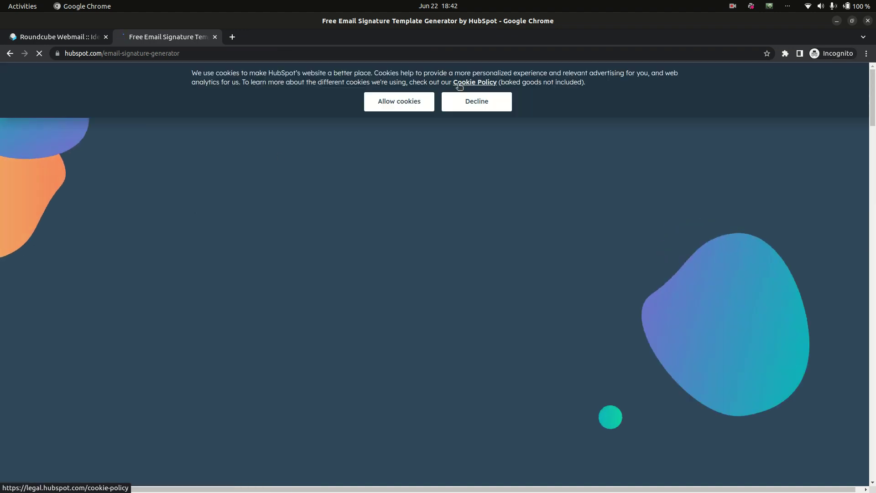
Accept cookies, start a new signature and autofill the name and company details.
left_click(405, 102)
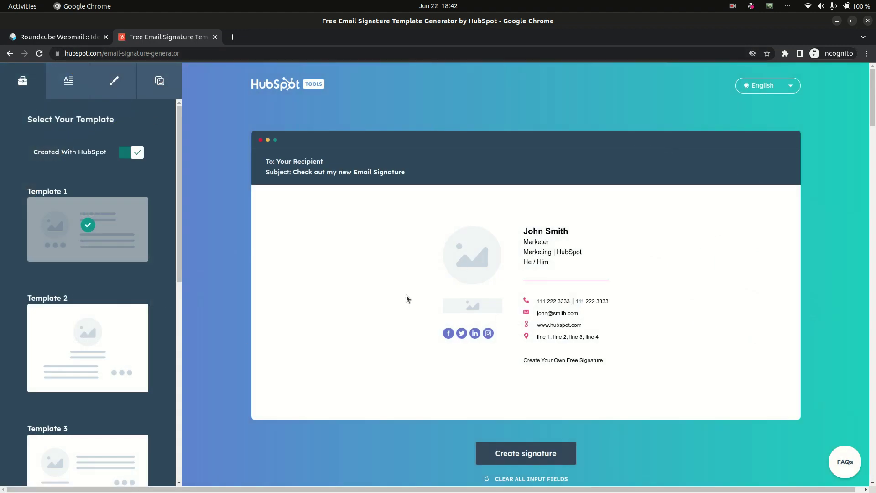
left_click(566, 454)
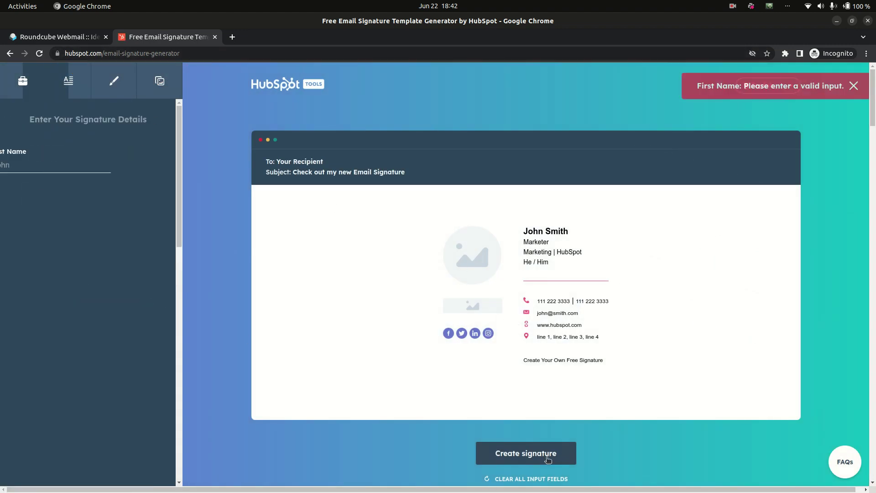
left_click(62, 160)
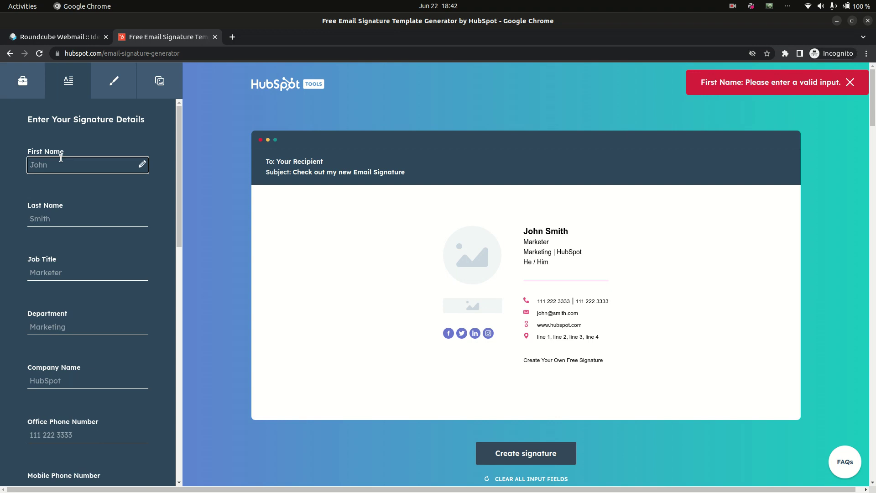
type("Ibr")
key("Down")
key("Return")
key("Tab")
key("Tab")
key("Tab")
key("Tab")
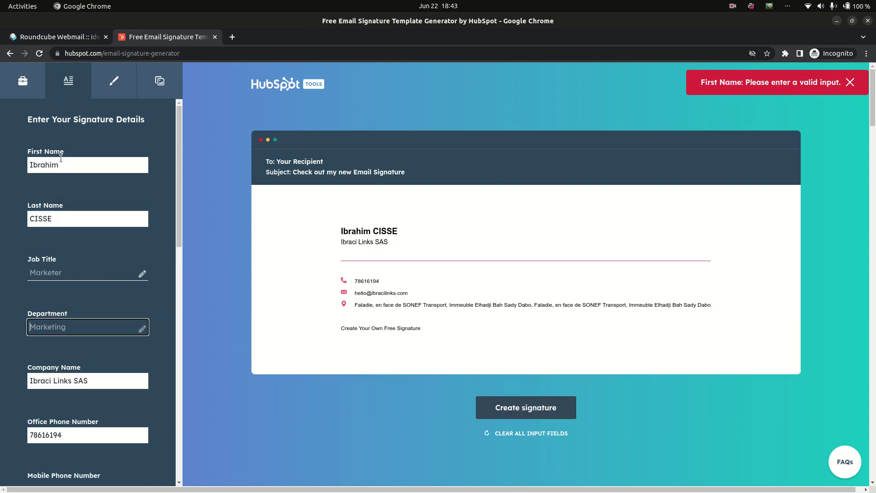
key("Tab")
Prefix the office phone number with the +223 country code.
key("Left")
type("+23")
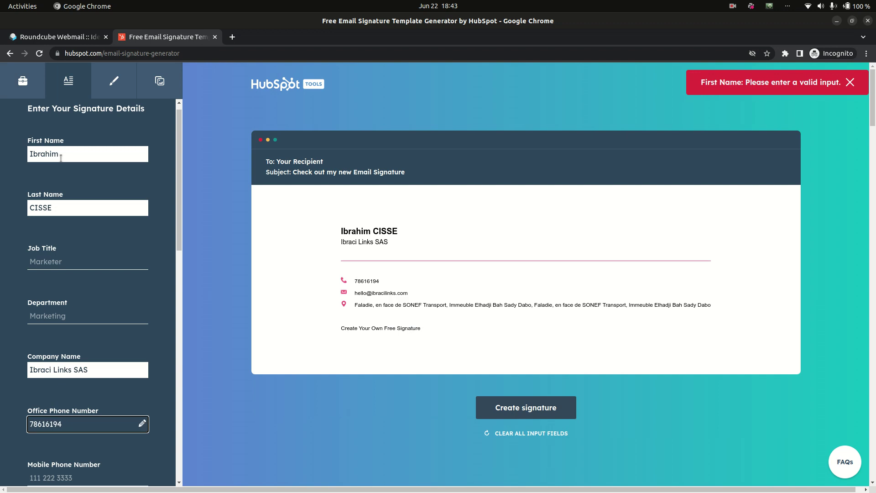
key("BackSpace")
key("BackSpace")
type("223")
key("Tab")
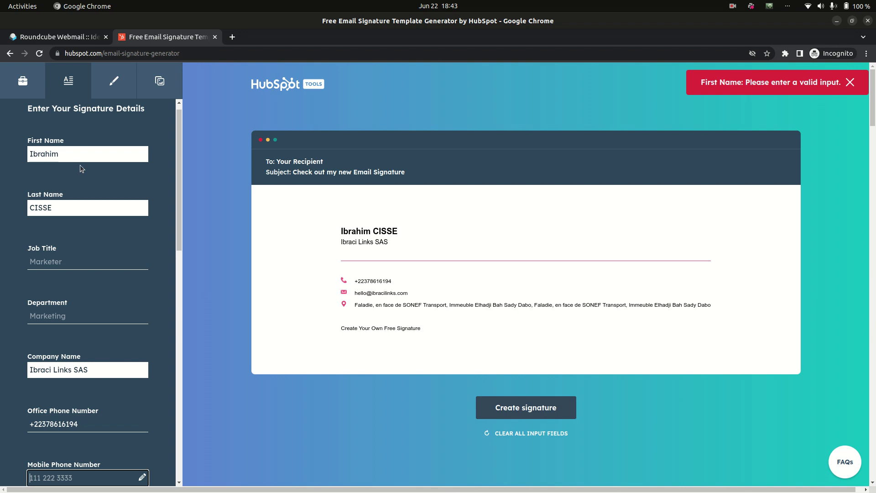
scroll(81, 166, "down", 4)
left_click(89, 351)
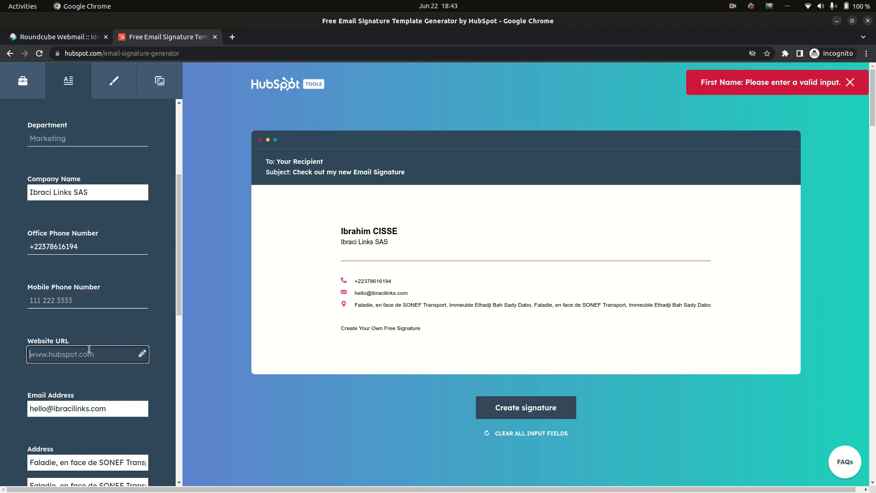
type("www.ibracili")
type("nkw")
type("s.com")
key("Tab")
key("Tab")
key("Tab")
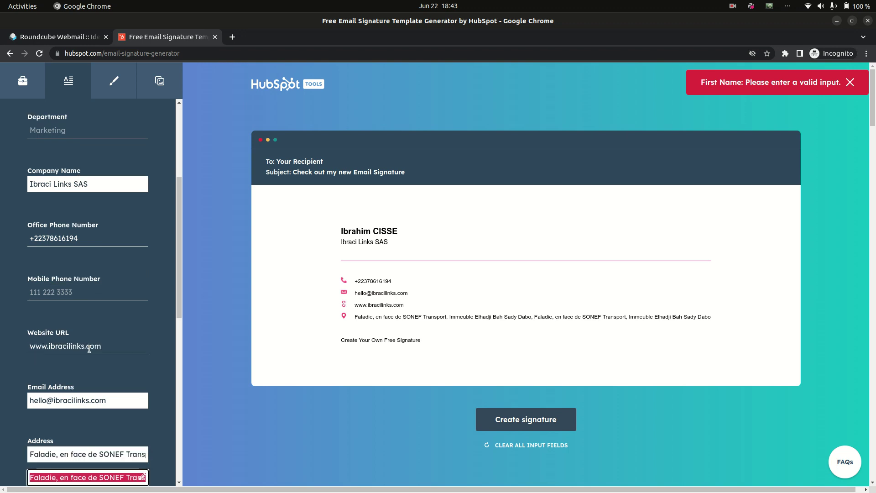
key("BackSpace")
key("Tab")
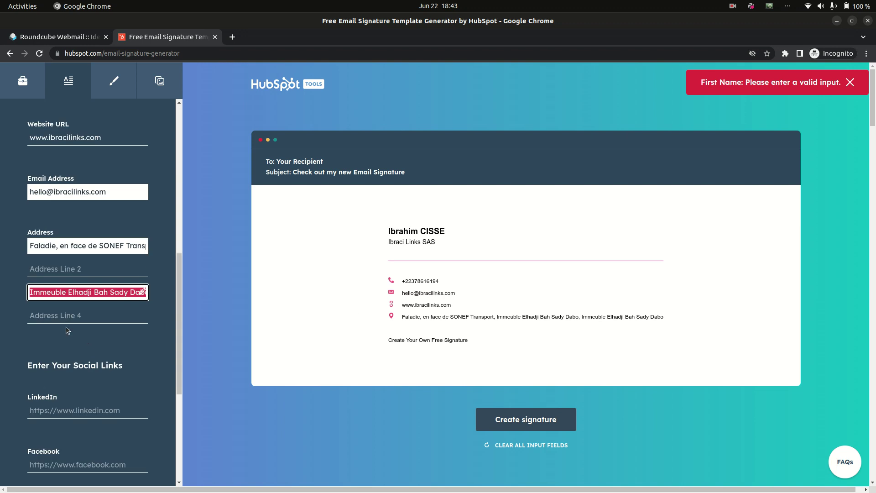
key("BackSpace")
key("Tab")
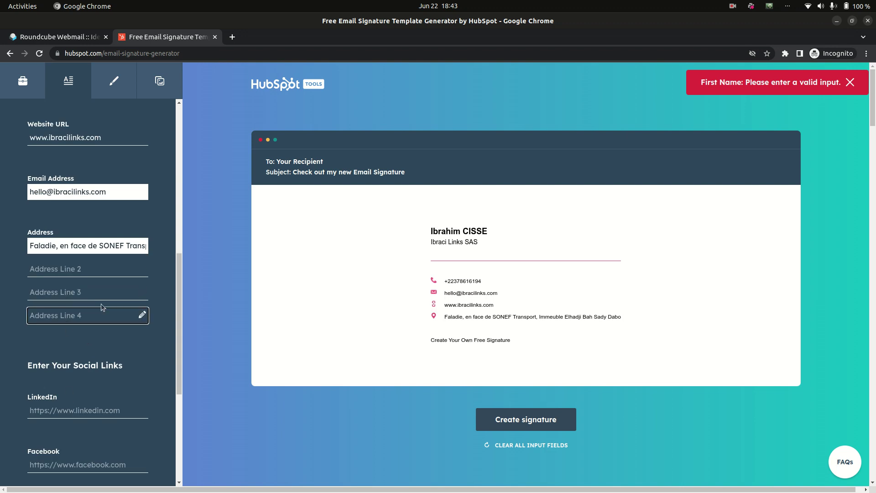
key("Tab")
key("Tab")
Enter the company LinkedIn URL ending in linkedin.com/company/ibraci-links in the LinkedIn field.
scroll(101, 368, "down", 5)
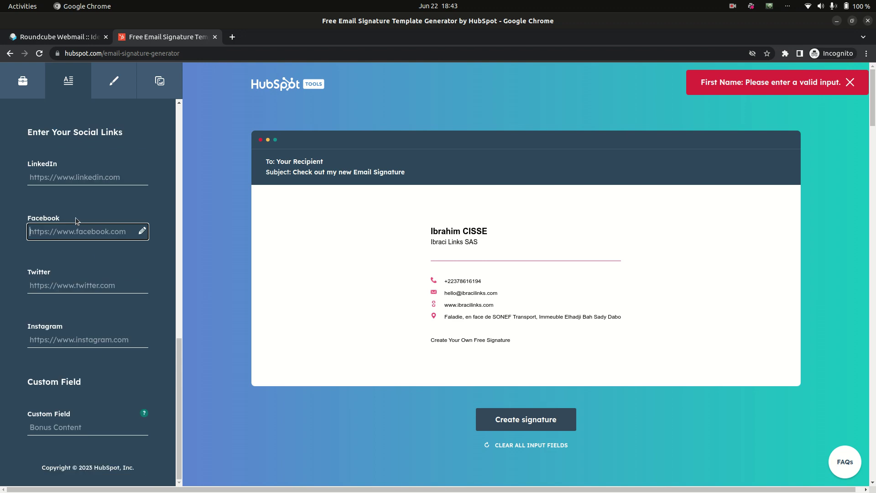
left_click(50, 177)
type("htp")
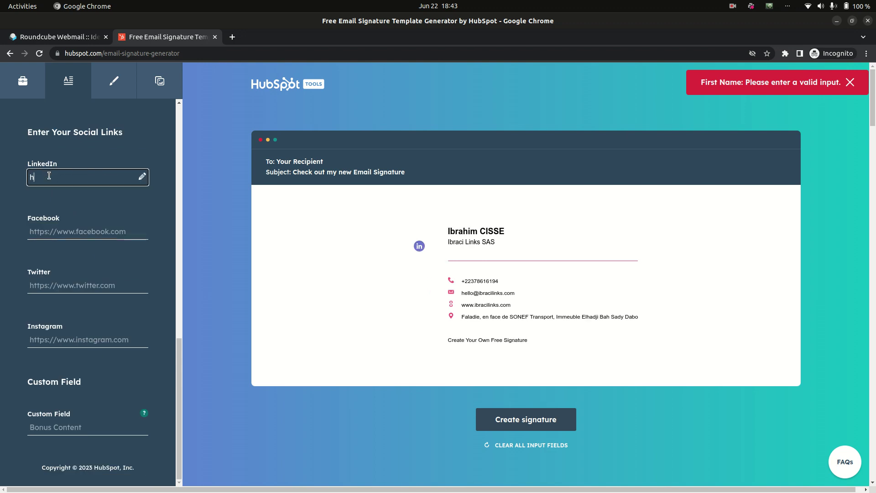
key("BackSpace")
type("tps://")
type("ibt")
type("racilinks")
key("ctrl+BackSpace")
type("www.linkedin.co")
key("BackSpace")
key("BackSpace")
key("BackSpace")
type(".com/oco")
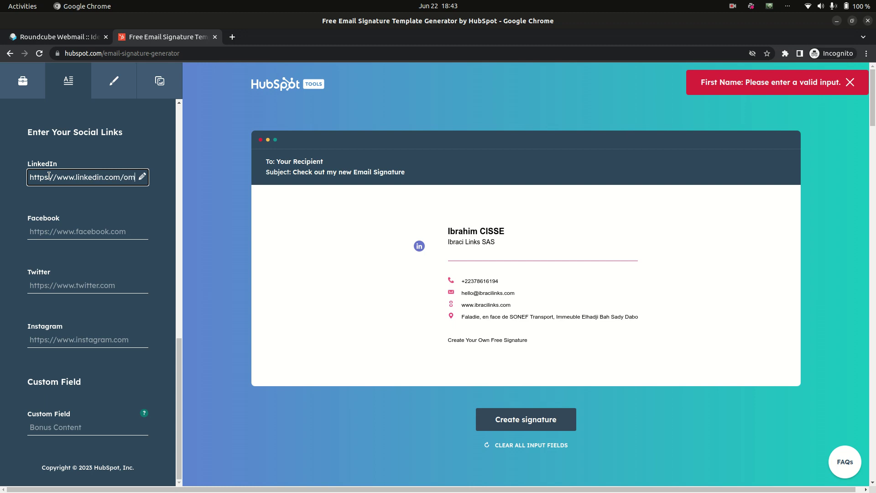
key("BackSpace")
type("compa")
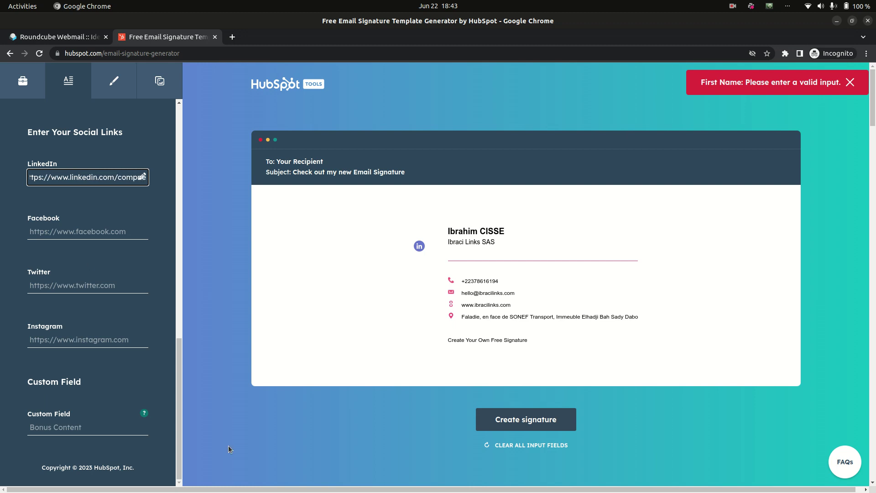
type("n")
type("y/ibrac")
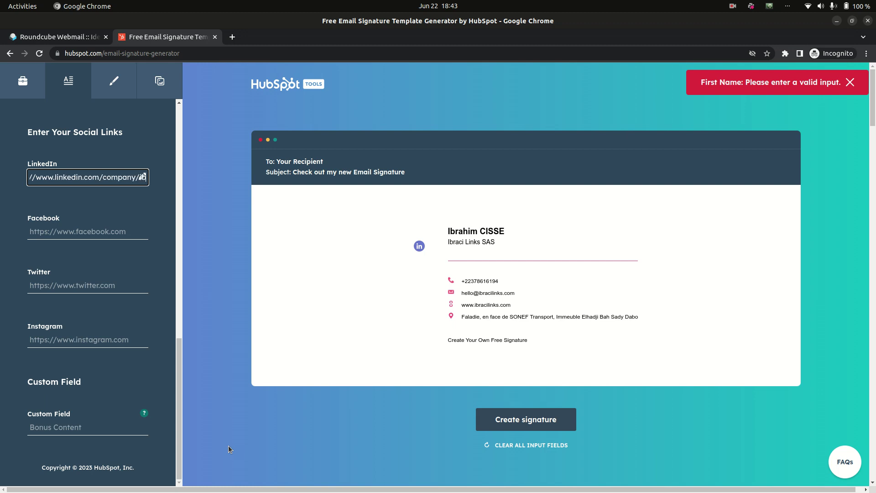
type("i")
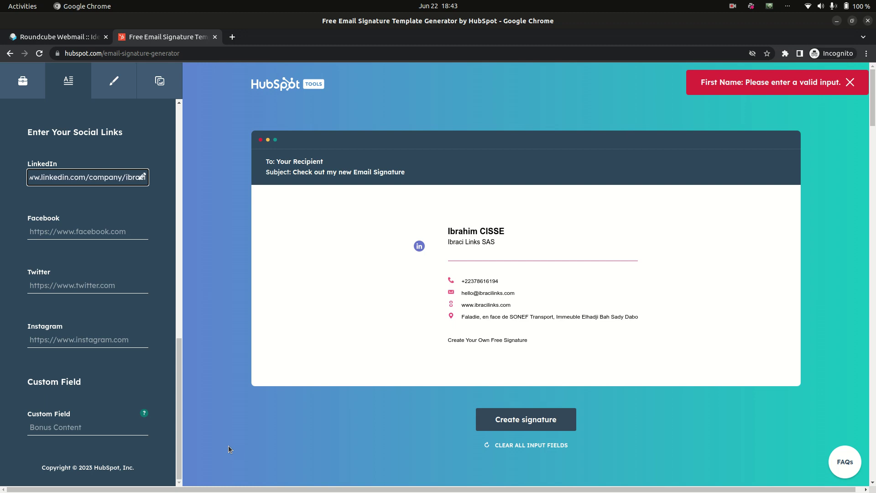
type("-links")
key("Tab")
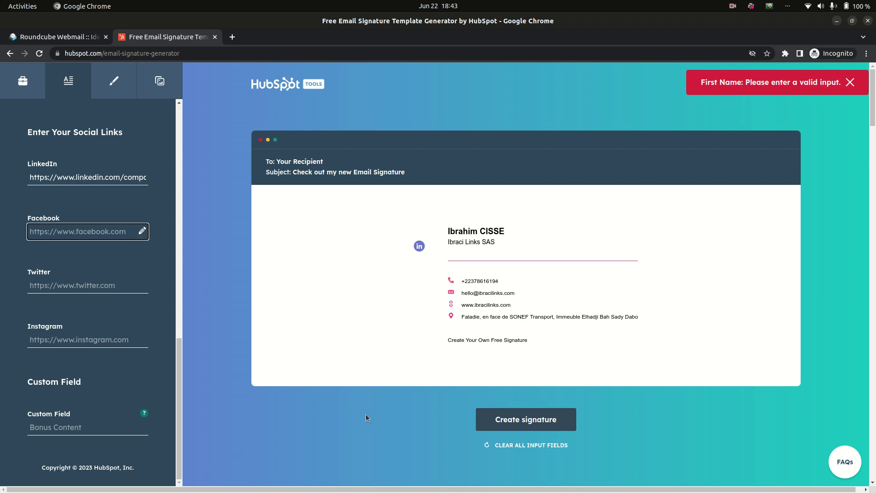
scroll(492, 292, "down", 10)
scroll(492, 293, "up", 10)
Set the signature theme colour to 0099CC in the styling options.
left_click(110, 85)
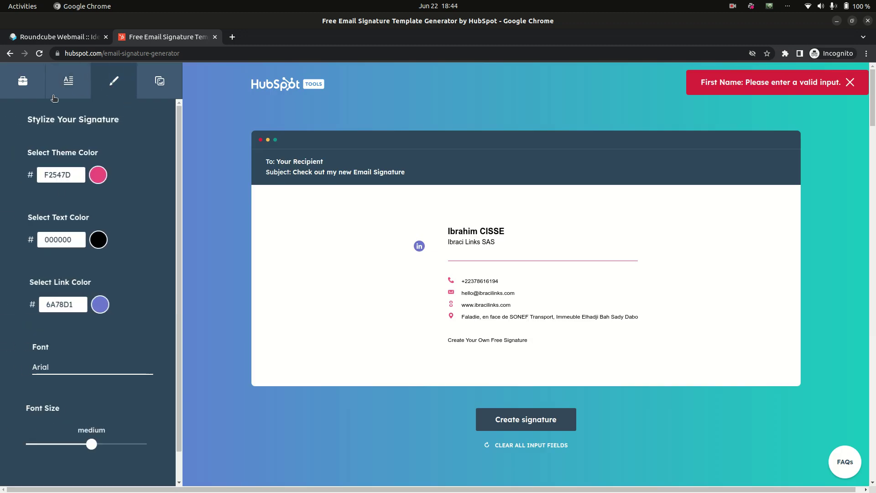
double_click(76, 176)
type("0099CC")
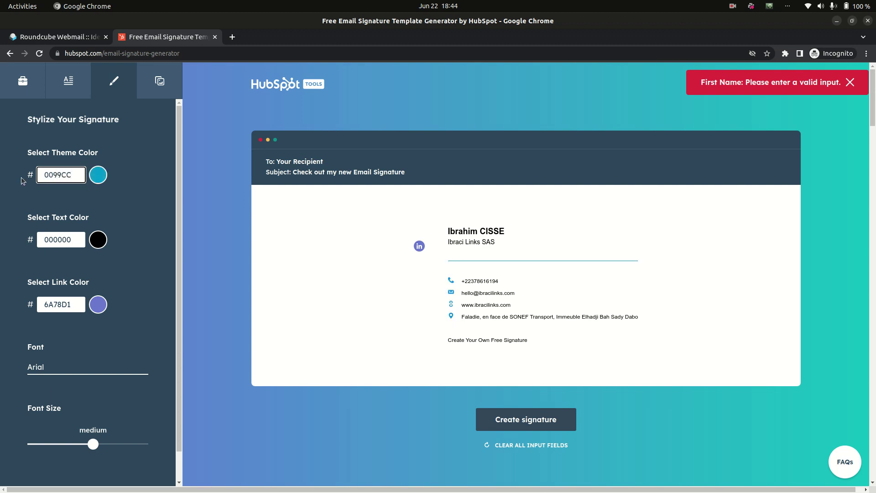
Try the Georgia, Tahoma and Lucida Sans Unicode fonts, then set the font back to Arial.
left_click(72, 365)
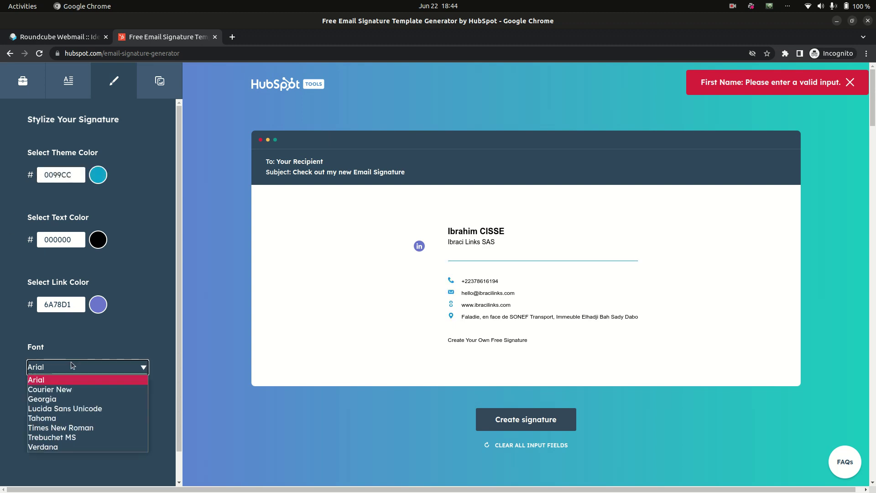
left_click(73, 399)
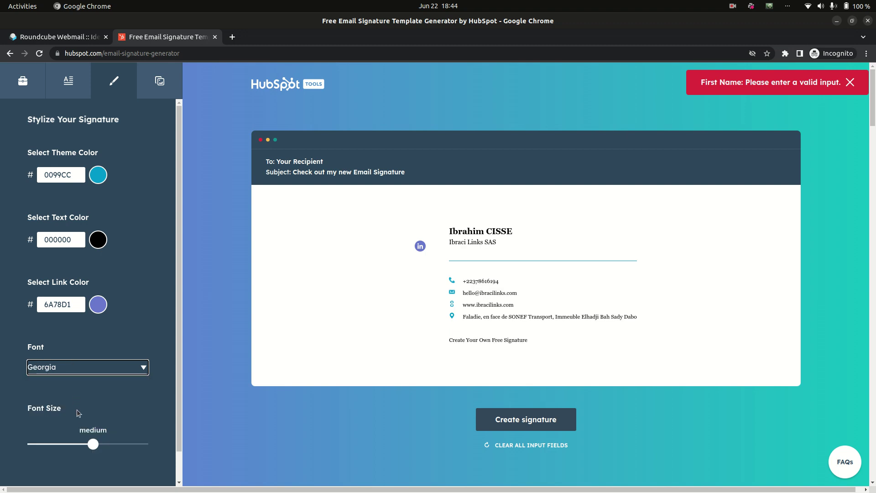
left_click_drag(93, 445, 68, 446)
left_click(139, 367)
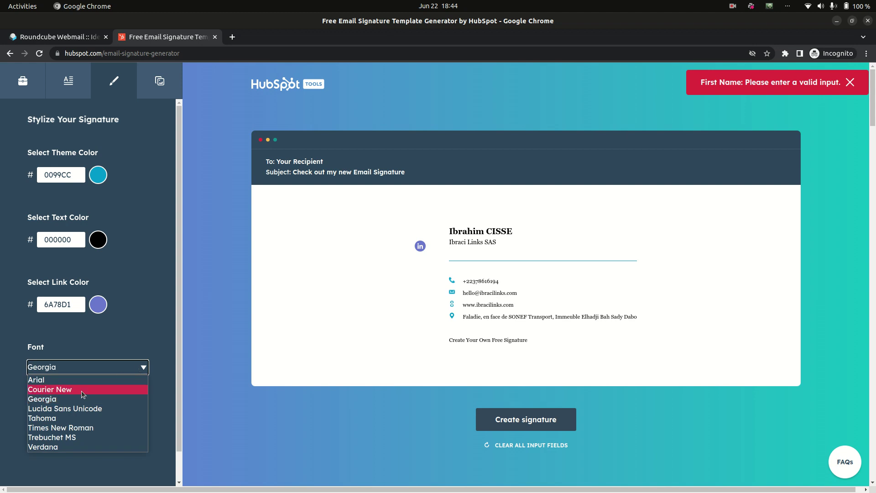
left_click(68, 418)
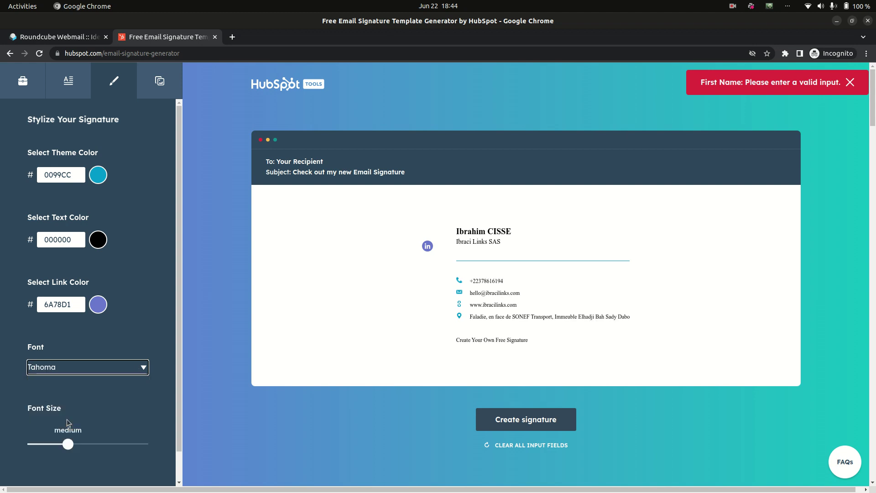
left_click(76, 372)
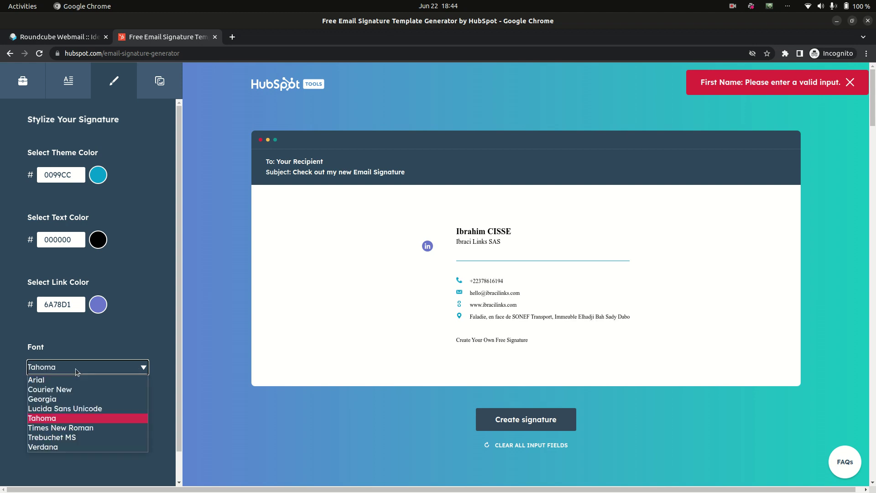
left_click(76, 410)
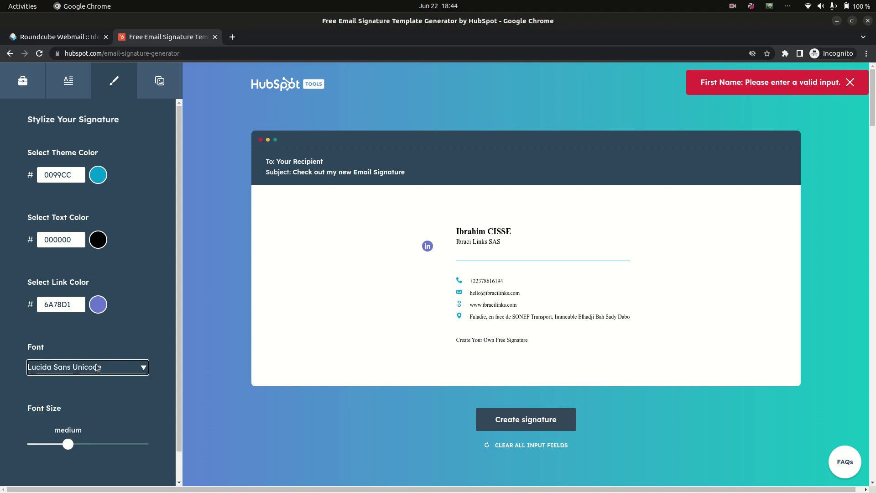
left_click(130, 402)
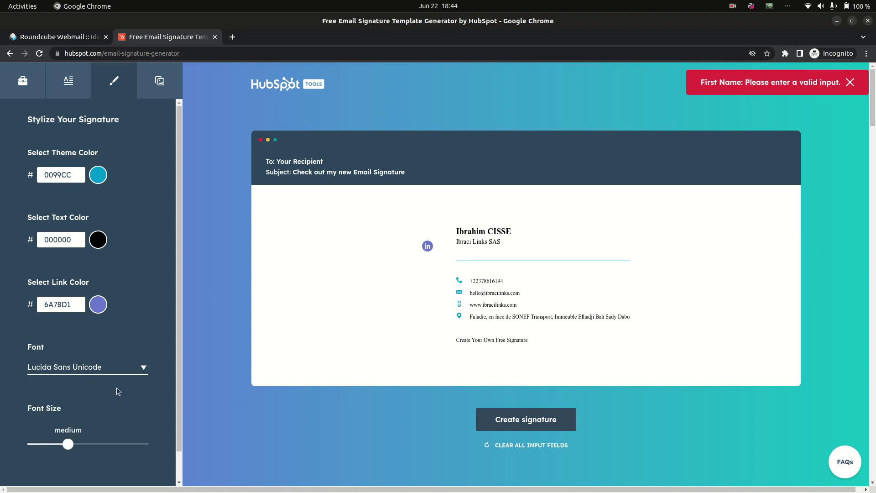
left_click(104, 369)
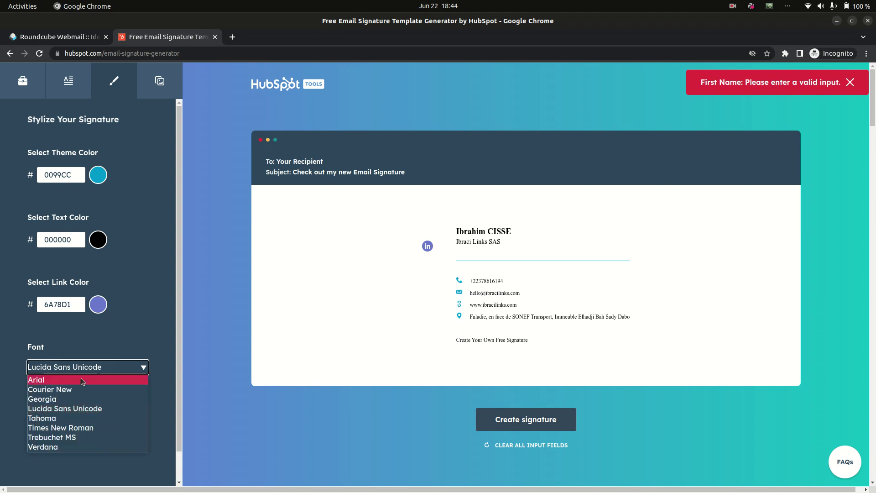
left_click(79, 383)
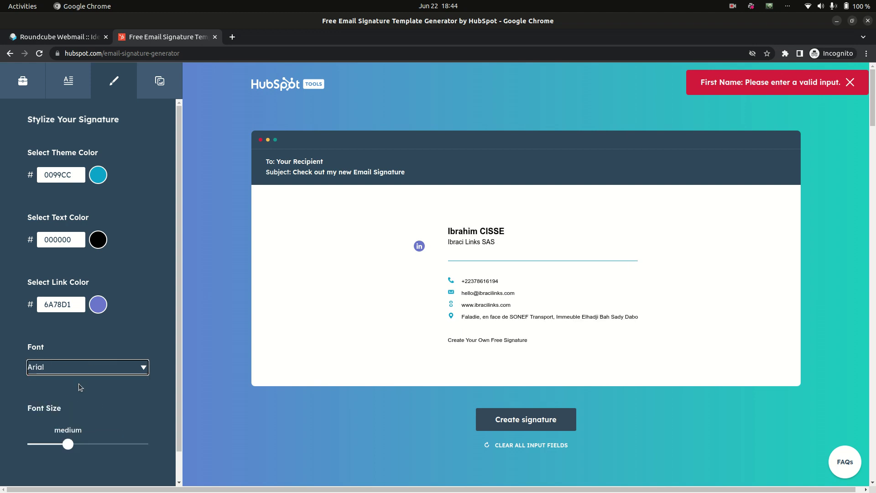
scroll(86, 390, "down", 1)
scroll(85, 390, "up", 1)
left_click(156, 83)
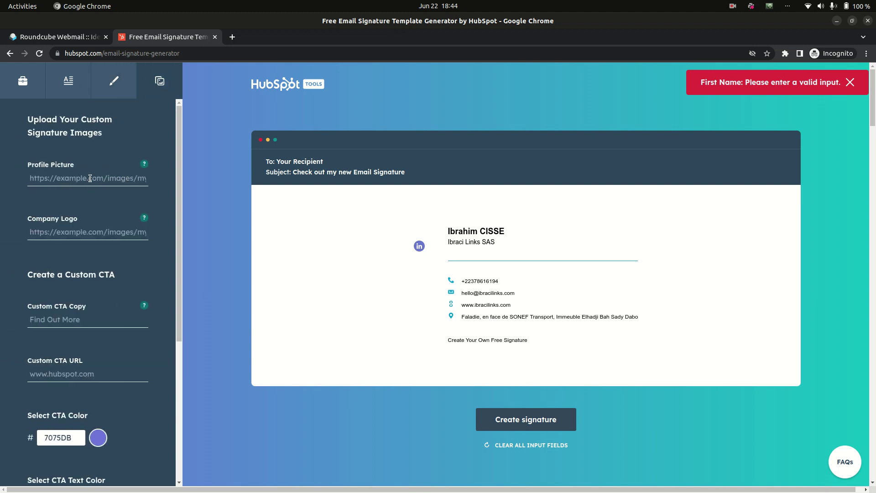
left_click(103, 230)
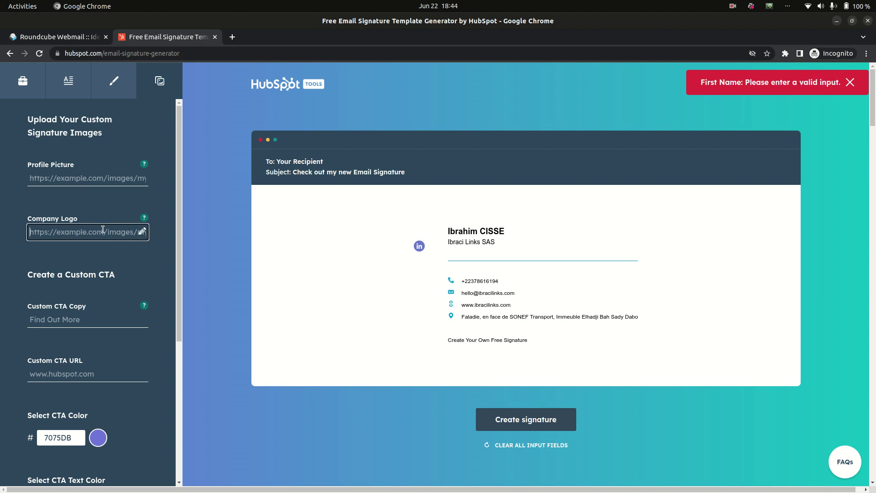
type("https:///")
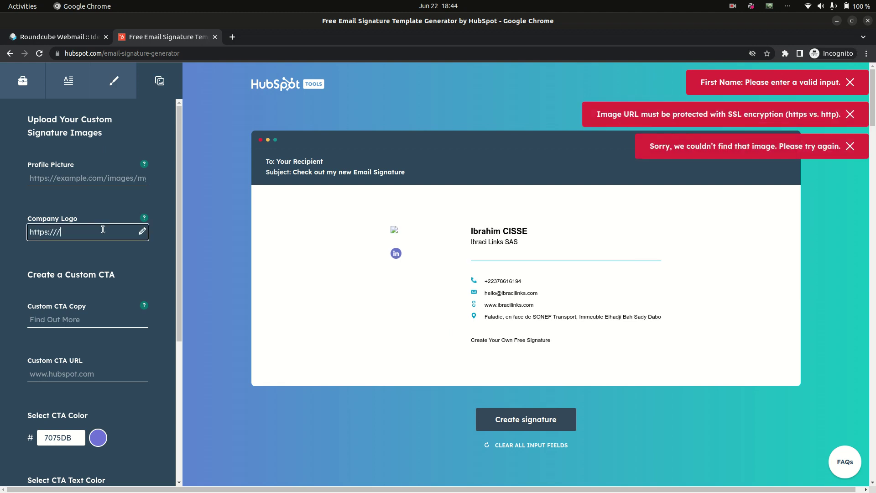
type("onb")
type("ibracilinks.")
type("com/asse")
type("ts/ima")
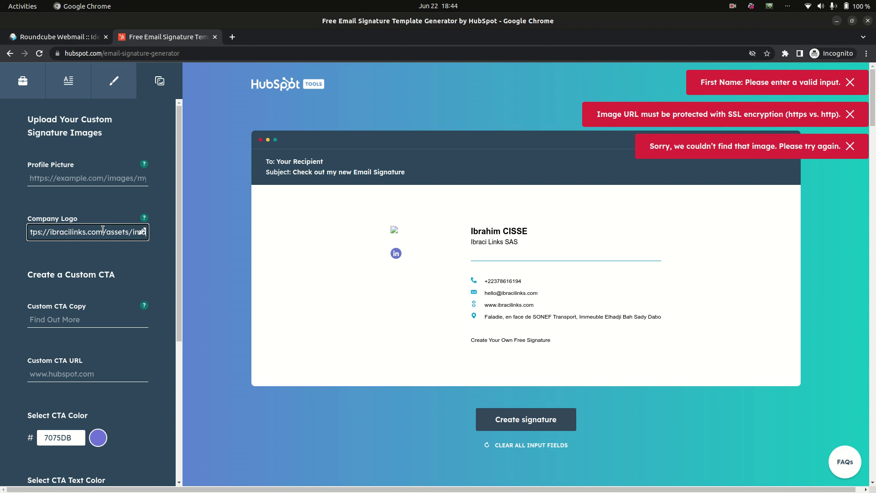
type("ges/")
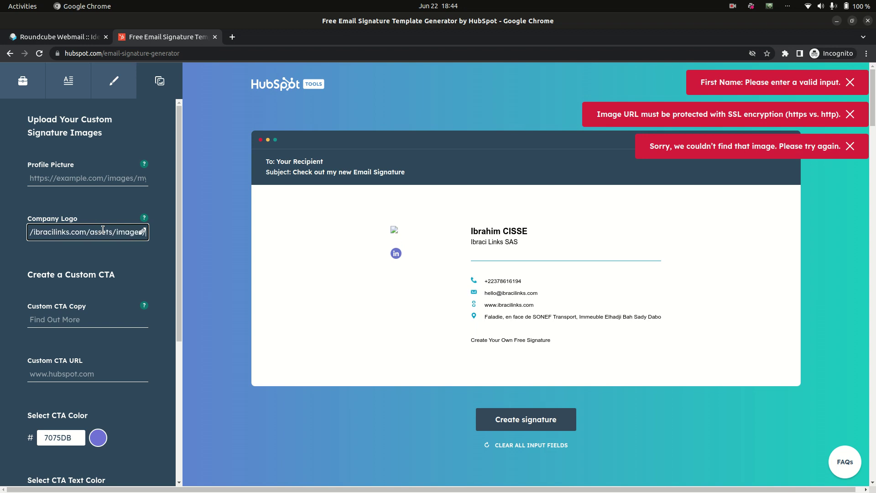
type("lo")
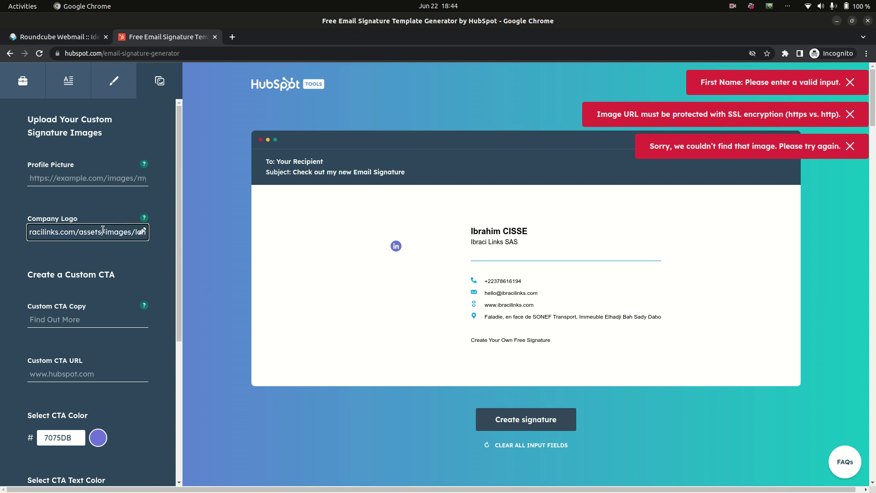
type("go.png")
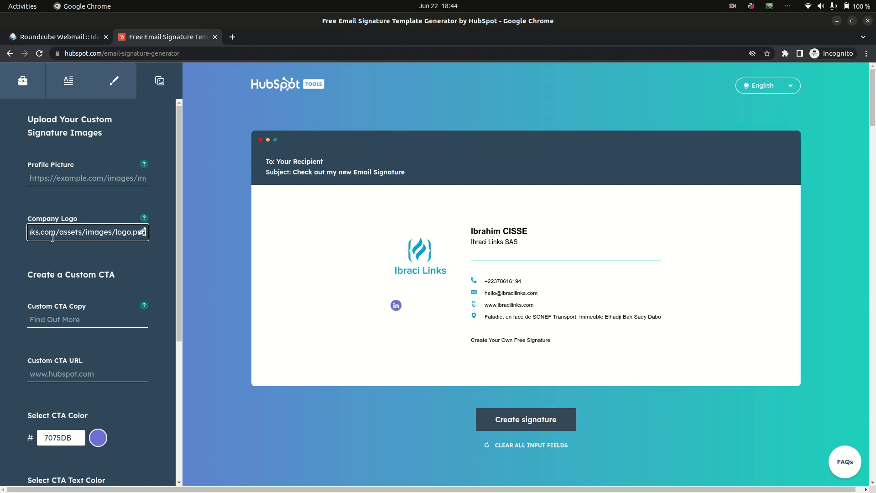
Enter Founder as the job title, then replace it with Full Stack Manager.
left_click(71, 91)
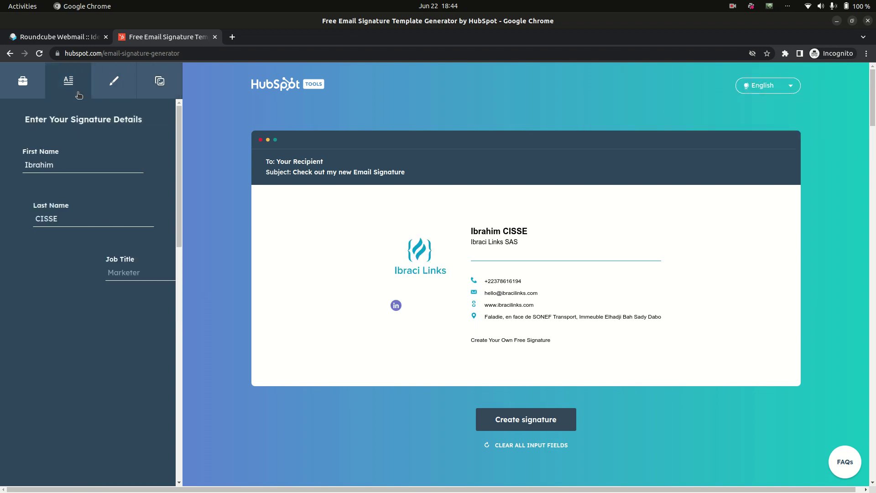
left_click(103, 168)
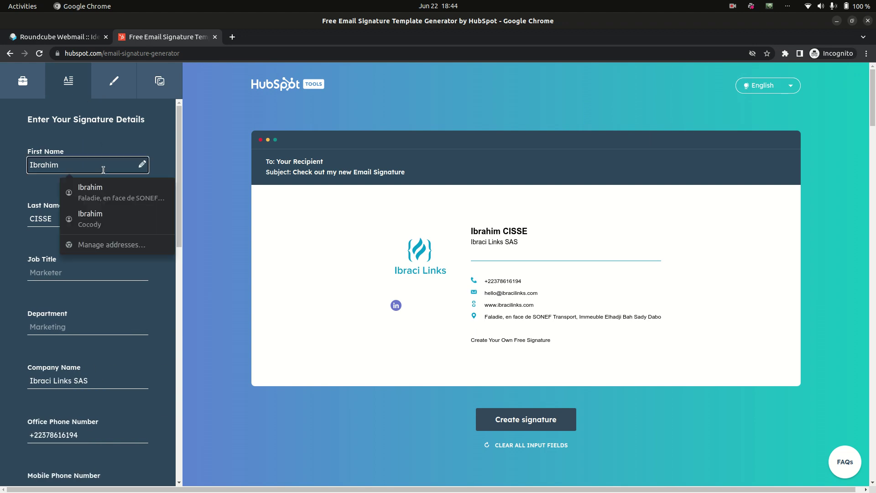
left_click(84, 276)
type("Founder")
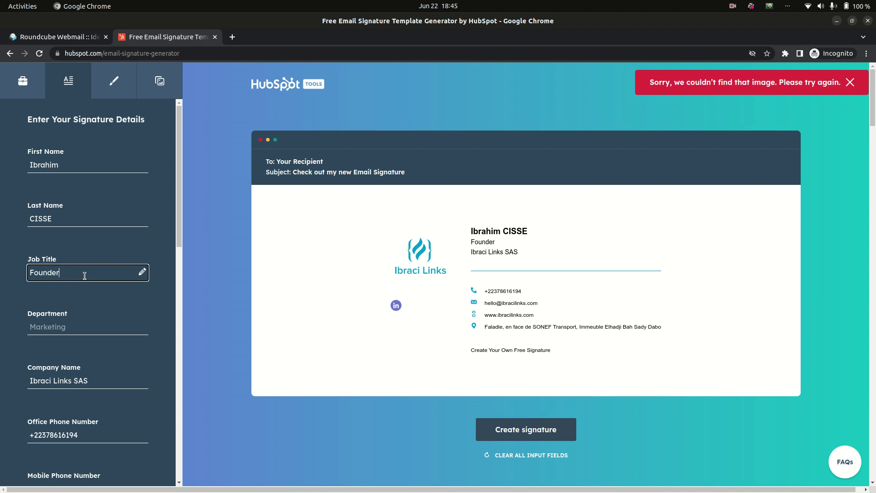
key("Tab")
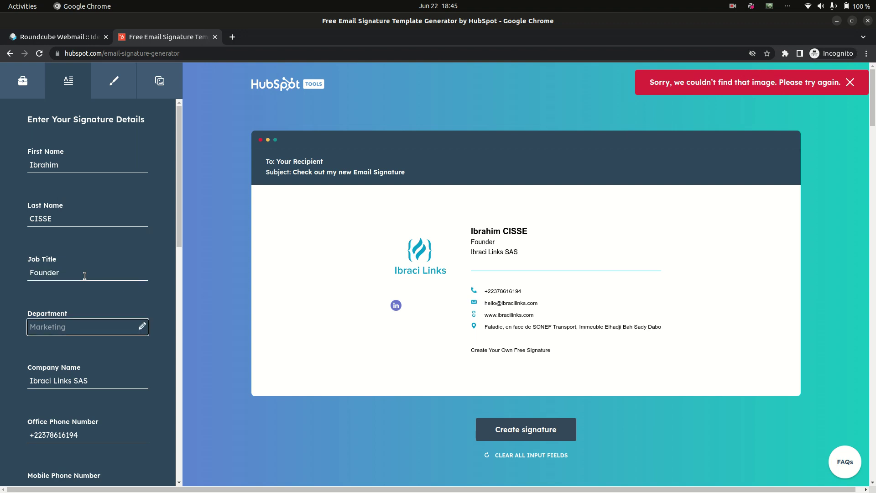
scroll(84, 276, "down", 8)
scroll(85, 276, "up", 8)
left_click(85, 275)
key("ctrl+a")
type("Full St")
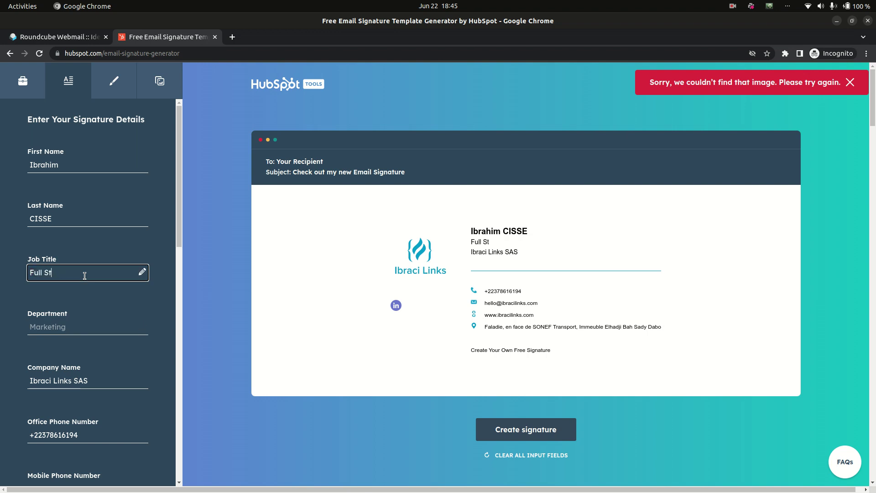
type("ack Managre")
left_click(20, 93)
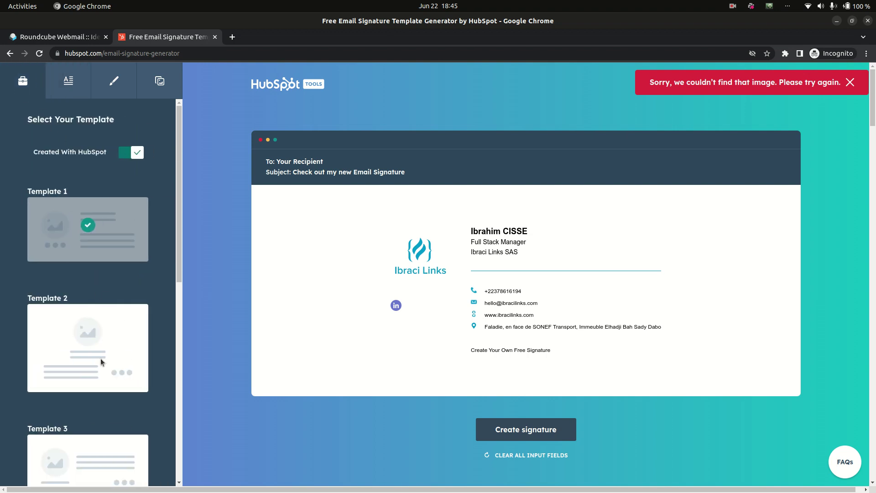
left_click(100, 358)
left_click(93, 474)
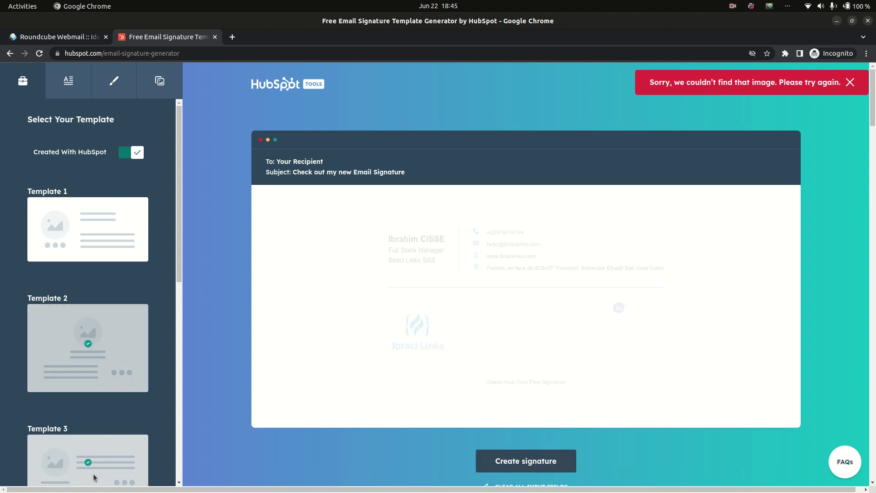
scroll(93, 474, "down", 6)
left_click(106, 410)
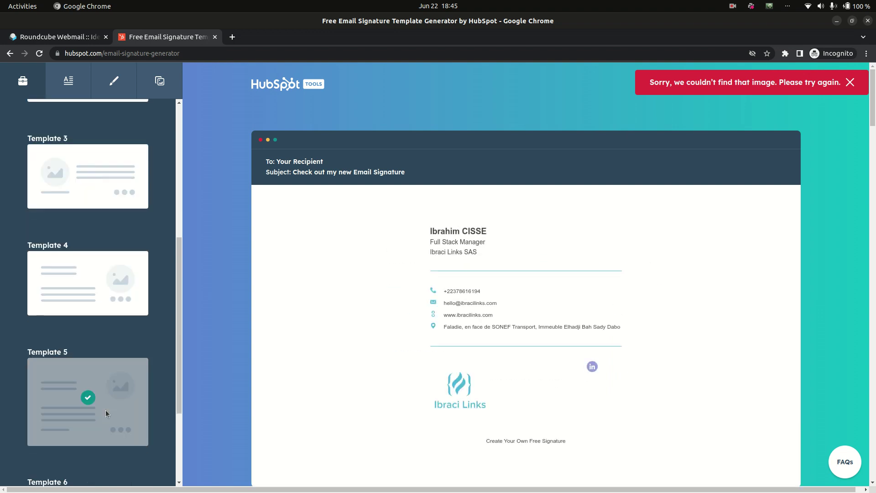
left_click(101, 310)
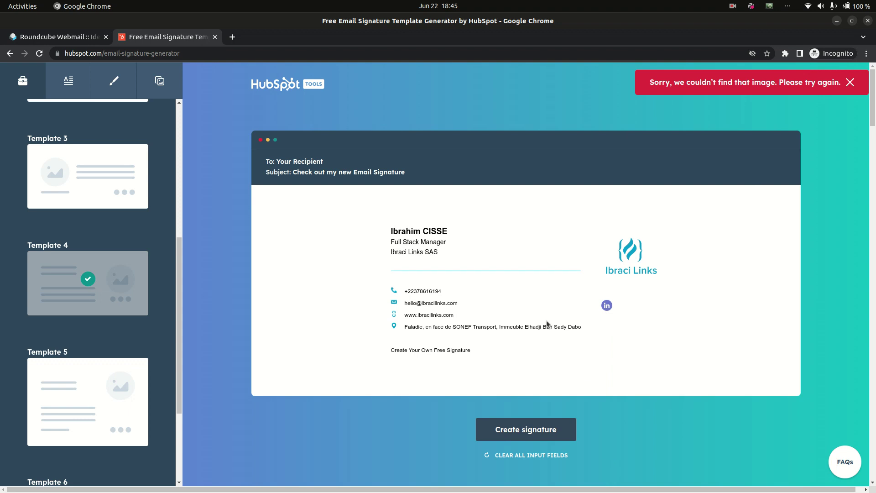
scroll(547, 324, "down", 2)
left_click(86, 285)
scroll(86, 285, "down", 3)
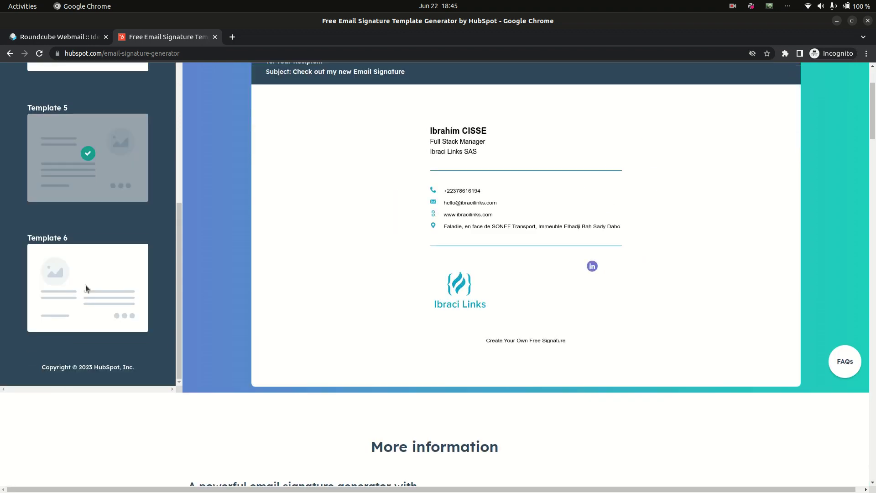
left_click(86, 285)
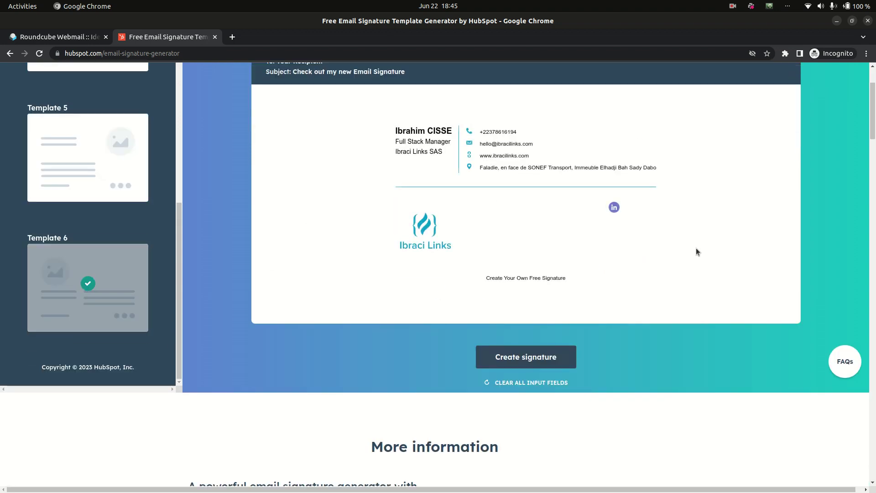
scroll(696, 248, "up", 2)
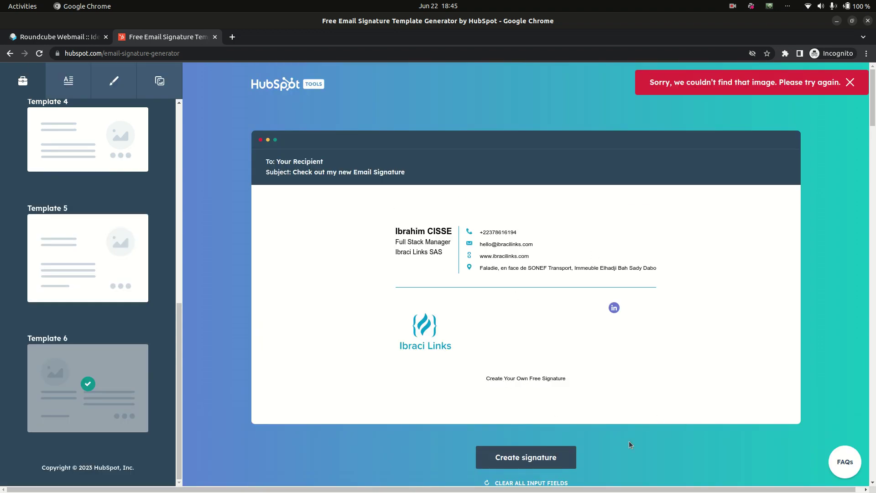
scroll(626, 206, "down", 1)
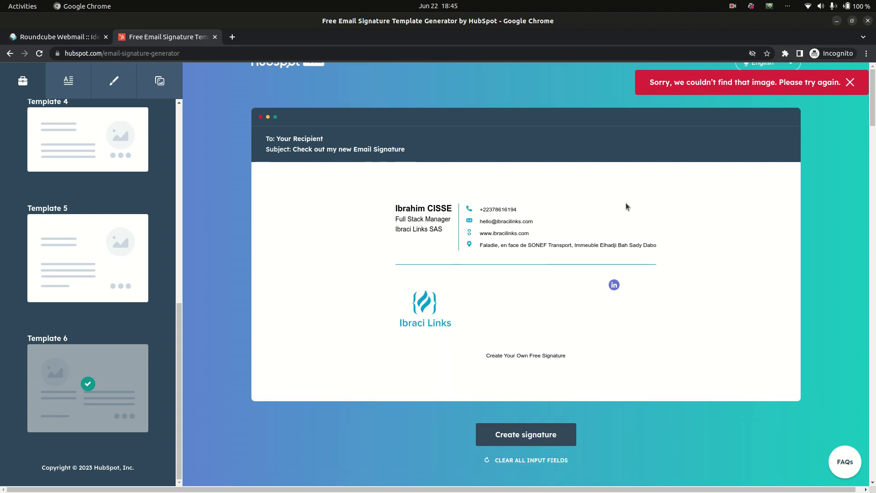
Create and confirm the signature, copy its HTML source code, and close the popup.
left_click(544, 437)
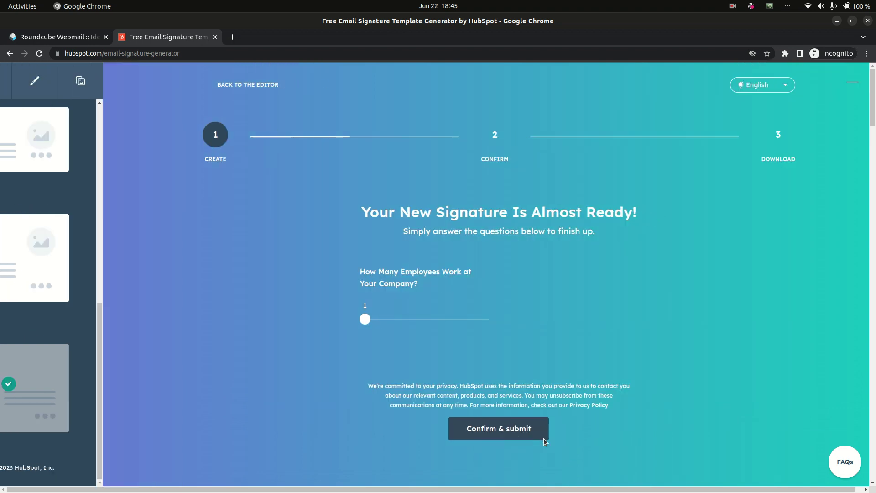
left_click(443, 424)
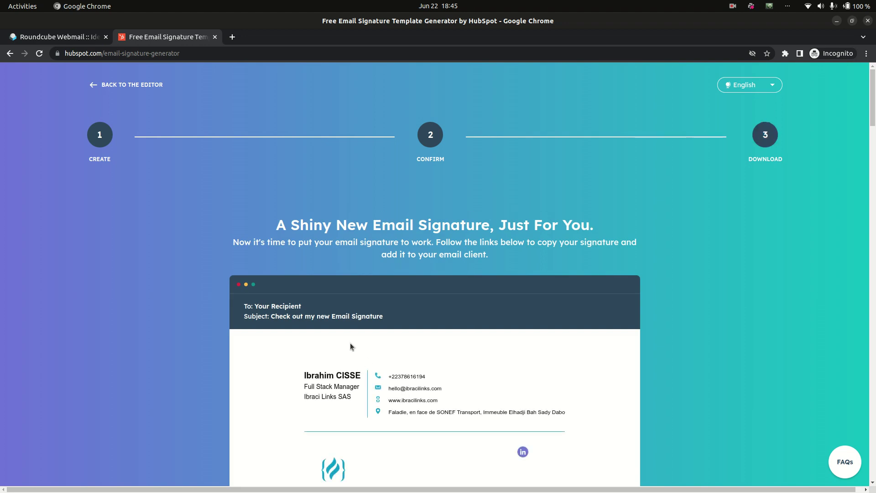
scroll(351, 346, "down", 6)
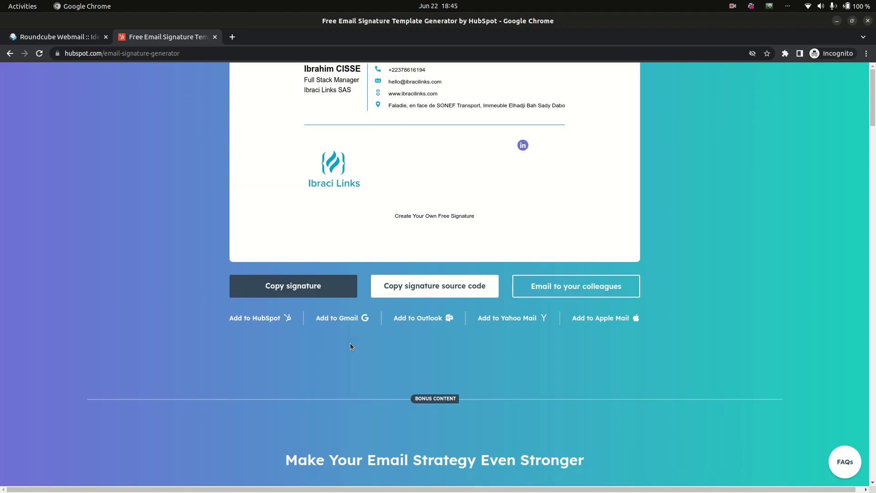
left_click(411, 286)
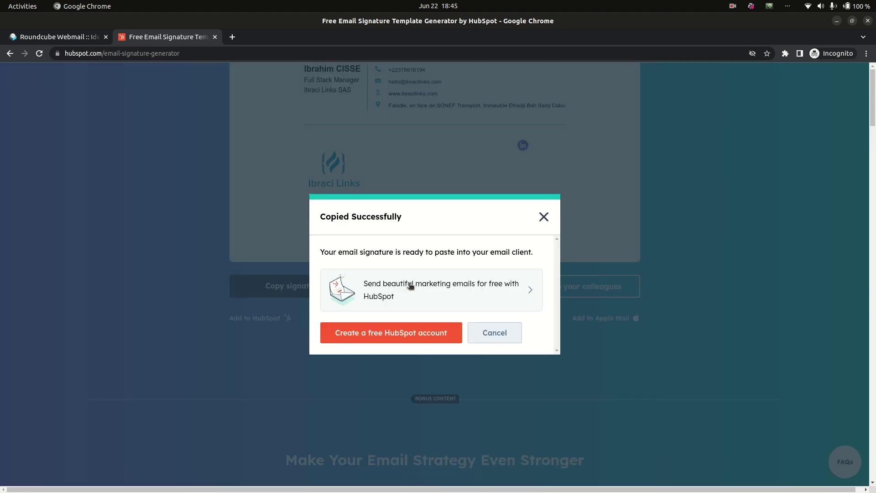
left_click(495, 333)
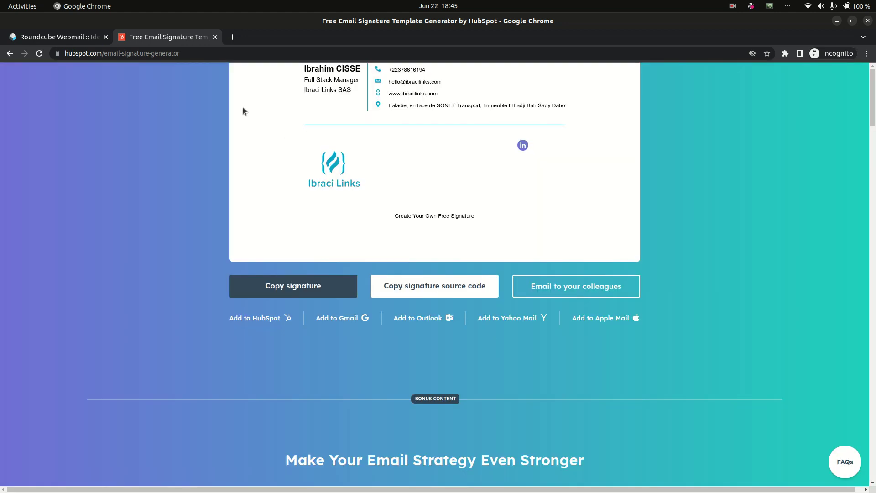
Paste the HubSpot HTML into the identity's Signature field, save with Enregistrer, and return to Courriel.
left_click(58, 37)
key("ctrl+v")
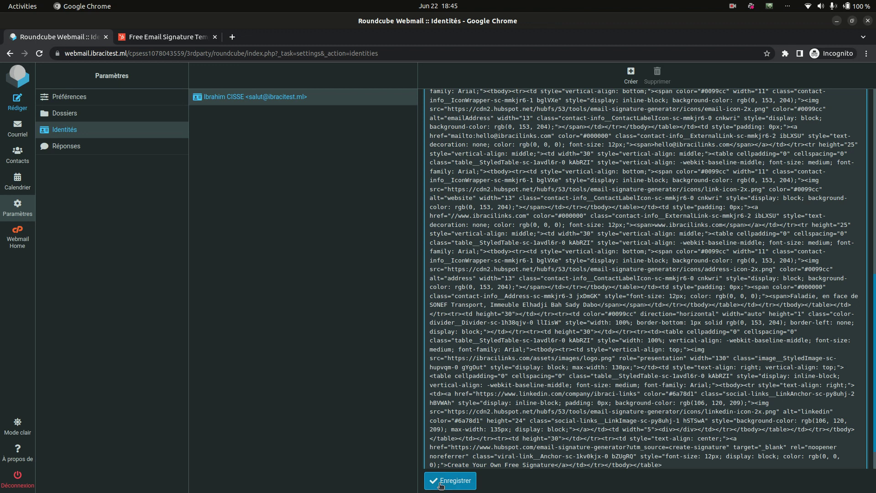
left_click(441, 482)
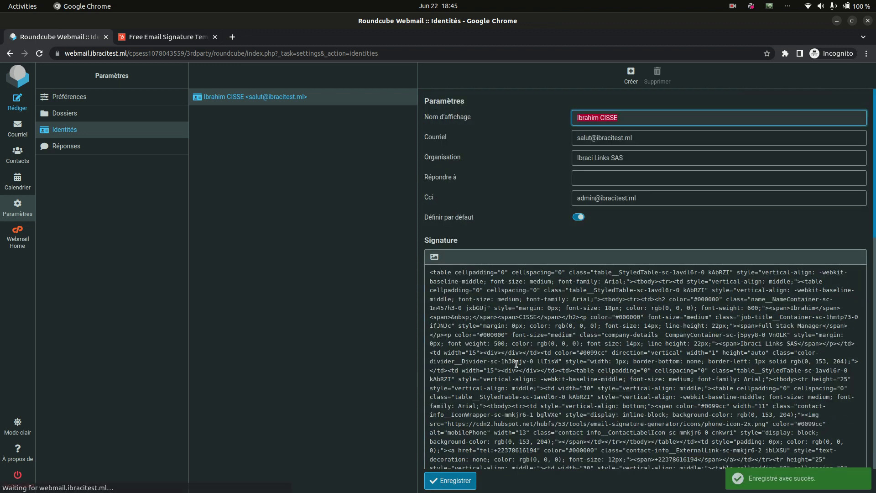
scroll(516, 364, "down", 4)
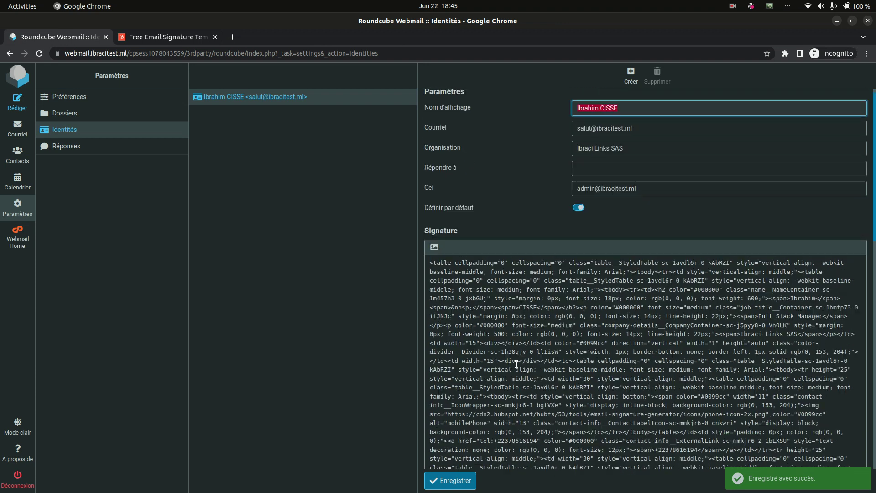
scroll(516, 364, "up", 4)
left_click(20, 125)
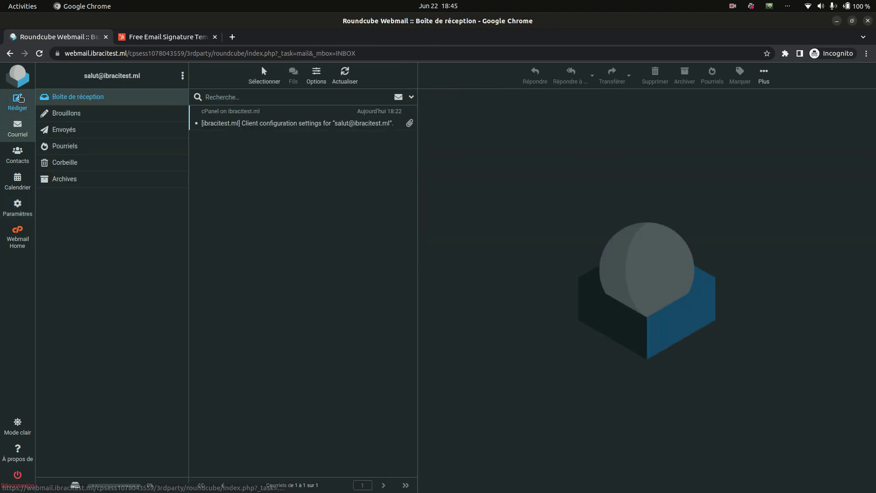
Check the signature in a new message, then reopen the identity from Paramètres > Identités.
left_click(20, 99)
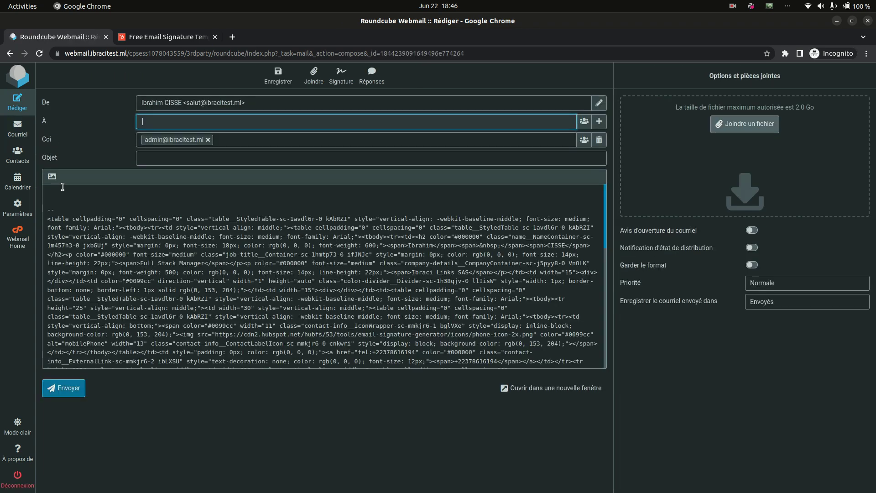
left_click(31, 204)
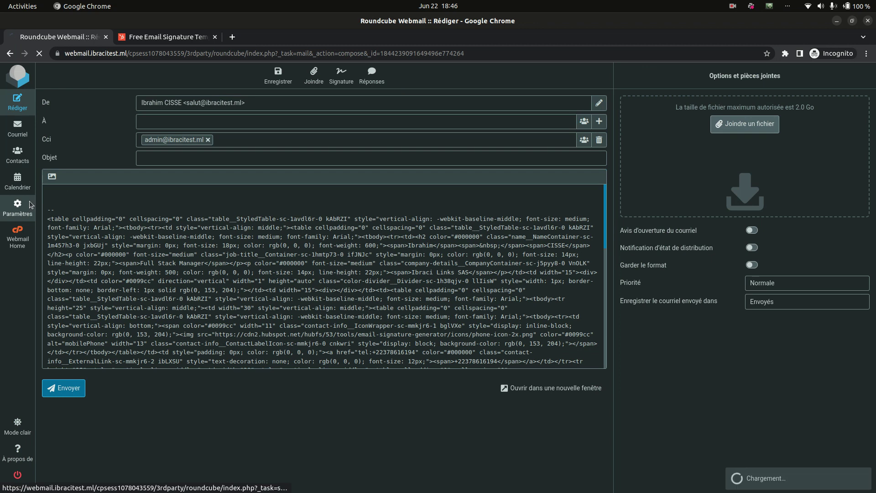
left_click(110, 131)
left_click(215, 99)
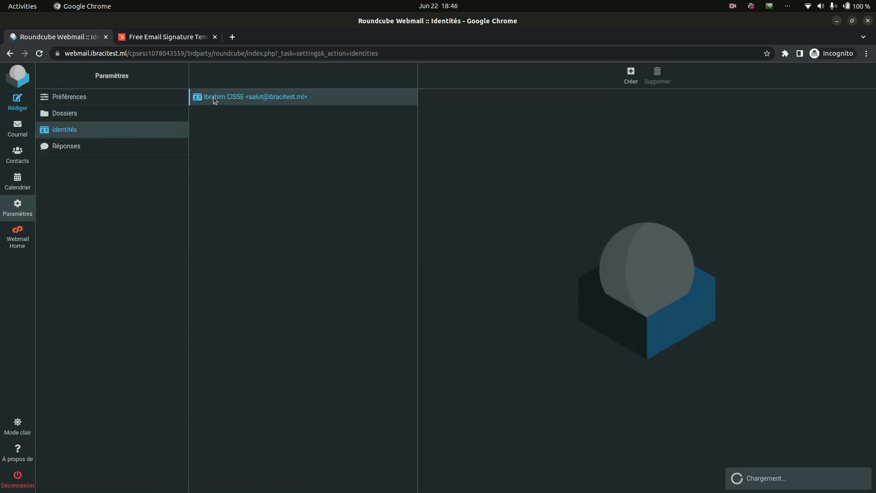
Switch the signature to the HTML editor, confirm with OK, and delete all the raw pasted code.
left_click(435, 256)
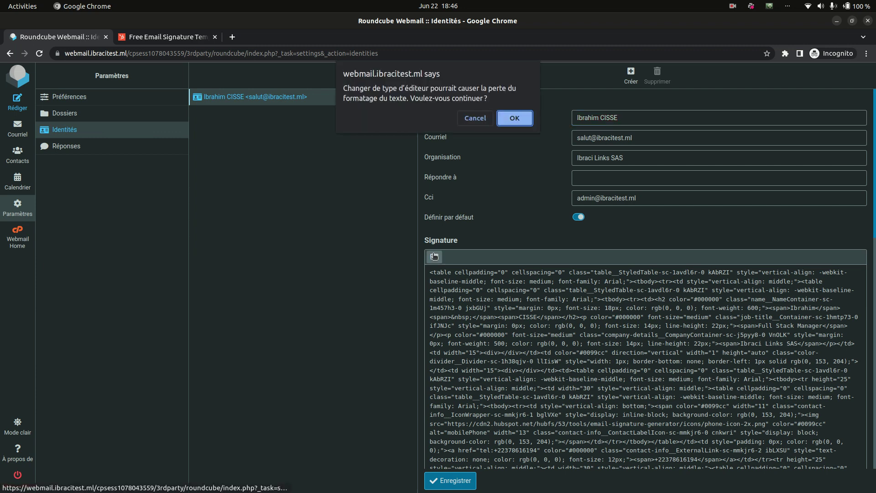
left_click(490, 117)
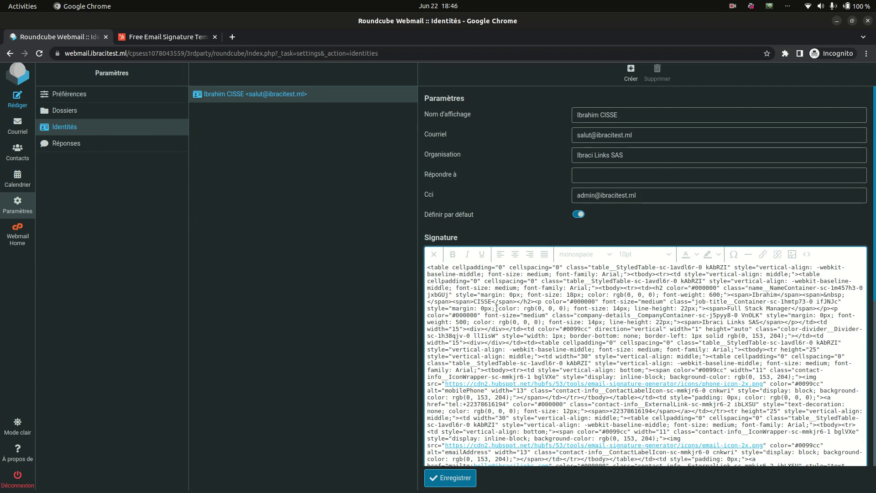
double_click(505, 314)
key("ctrl+a")
key("Delete")
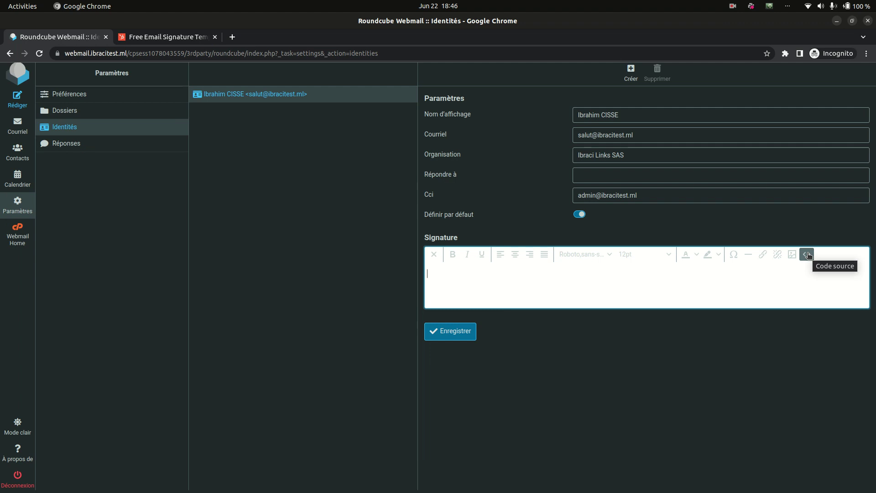
Paste the HubSpot signature HTML into the signature's source code and apply it.
left_click(806, 254)
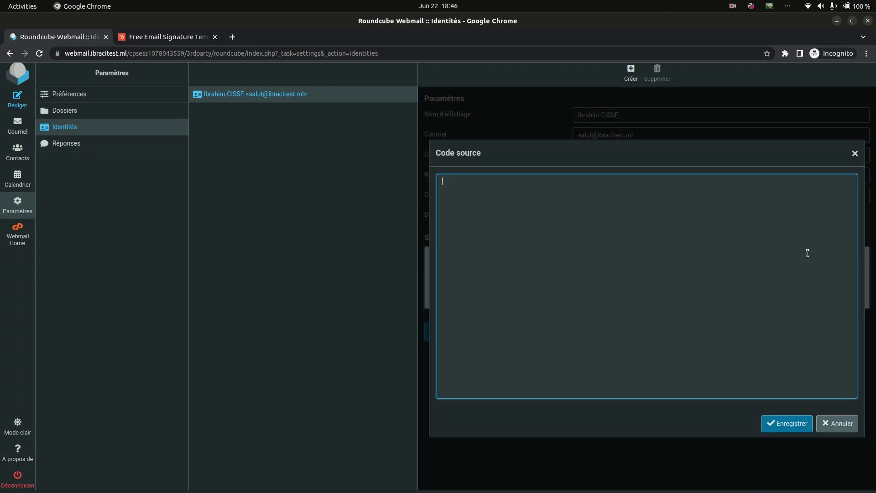
key("ctrl+v")
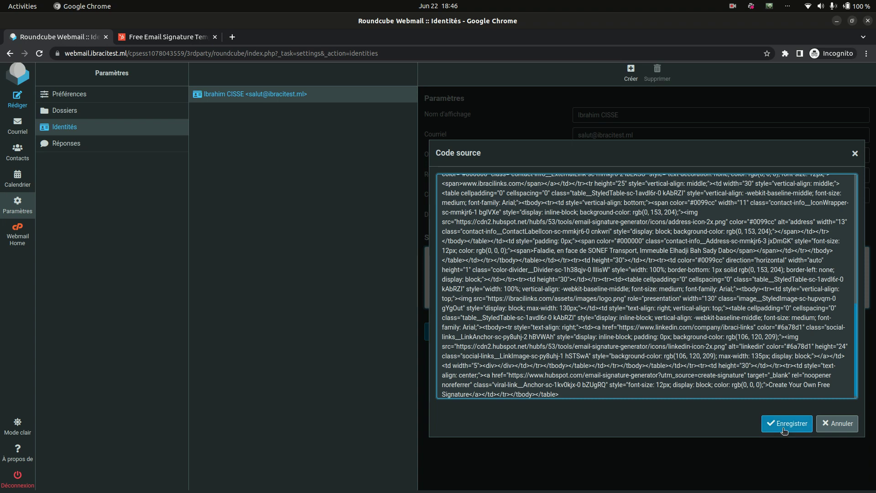
left_click(786, 424)
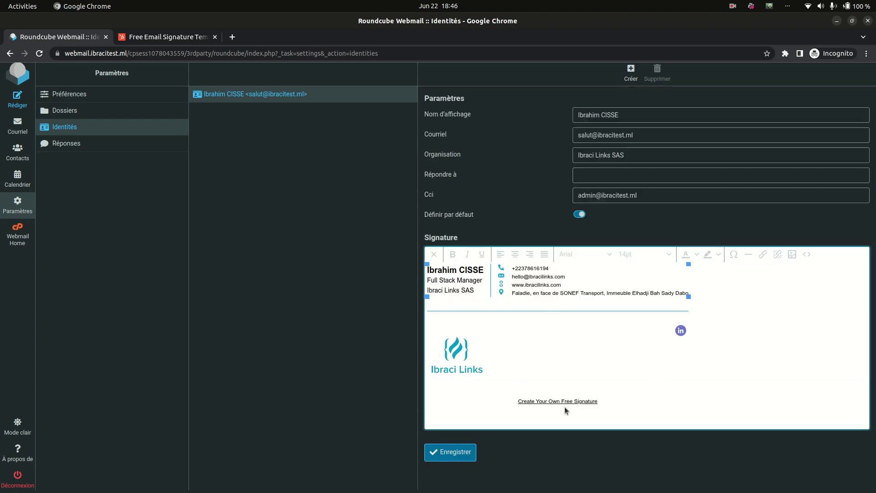
Delete the 'Create Your Own Free Signature' link text and save the identity.
left_click(564, 395)
left_click(596, 401)
key("BackSpace")
key("BackSpace")
key("BackSpace")
key("BackSpace")
key("BackSpace")
key("BackSpace")
key("BackSpace")
key("BackSpace")
key("BackSpace")
key("BackSpace")
key("BackSpace")
key("BackSpace")
key("BackSpace")
key("BackSpace")
key("BackSpace")
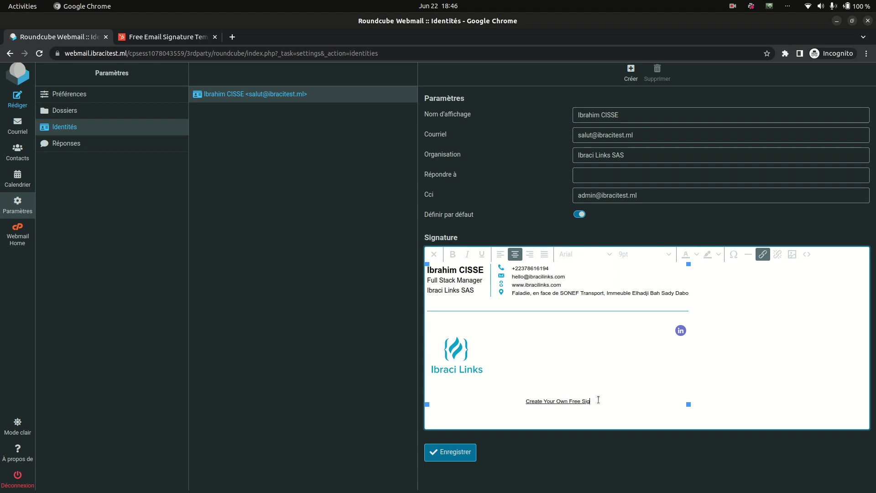
key("BackSpace")
key("BackSpace")
key("BackSpace")
key("BackSpace")
key("BackSpace")
key("BackSpace")
key("BackSpace")
key("BackSpace")
key("BackSpace")
key("BackSpace")
key("BackSpace")
key("BackSpace")
left_click(462, 454)
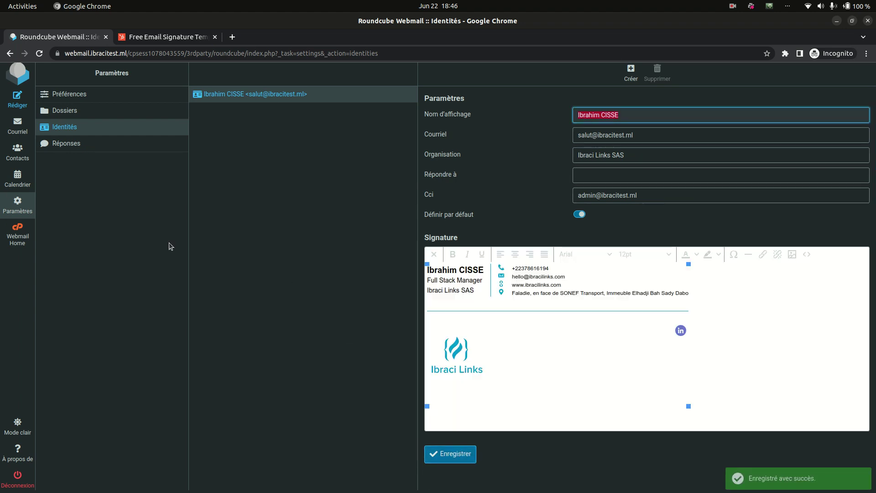
Compose a test message in HTML to view the rendered signature, then discard it for Settings.
left_click(14, 100)
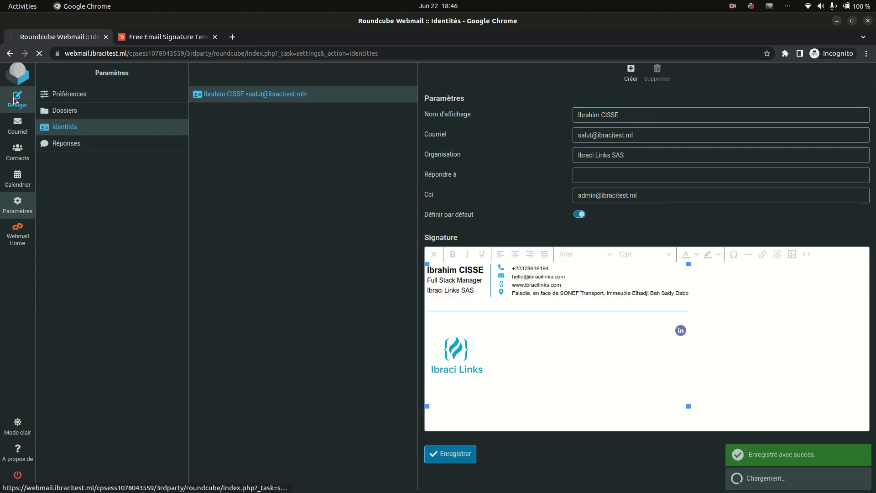
left_click(133, 219)
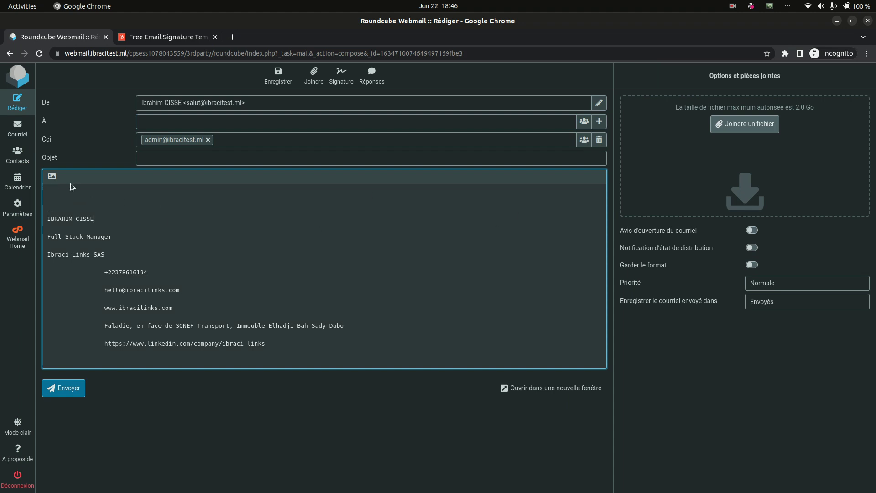
left_click(53, 176)
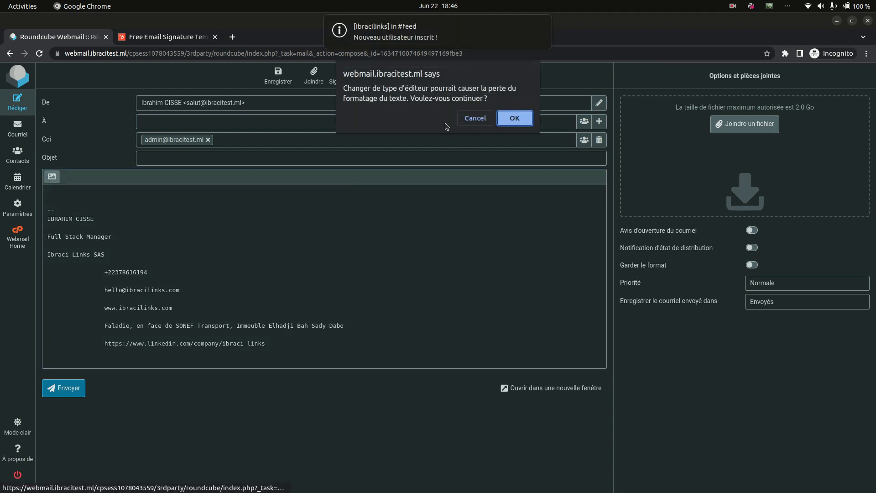
left_click(508, 118)
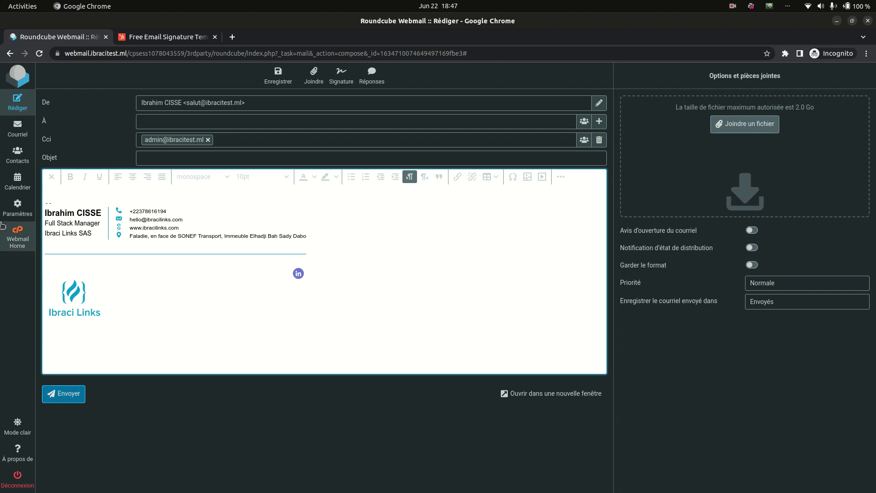
left_click(26, 201)
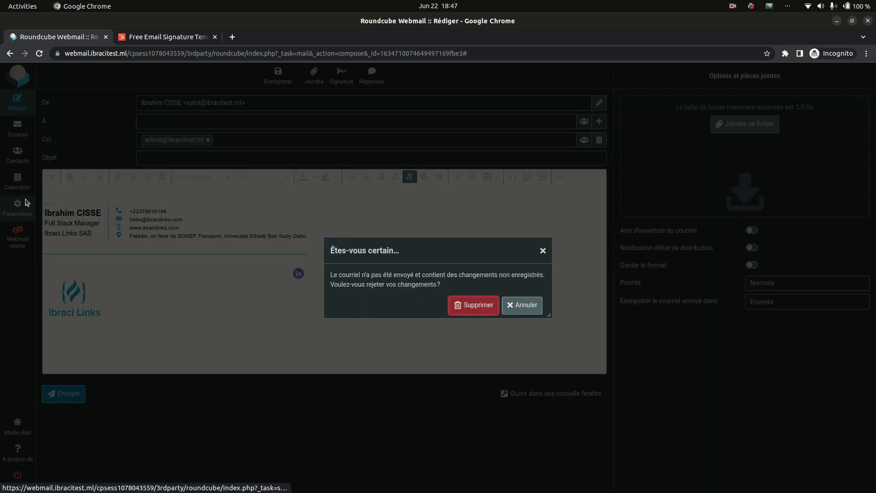
left_click(476, 305)
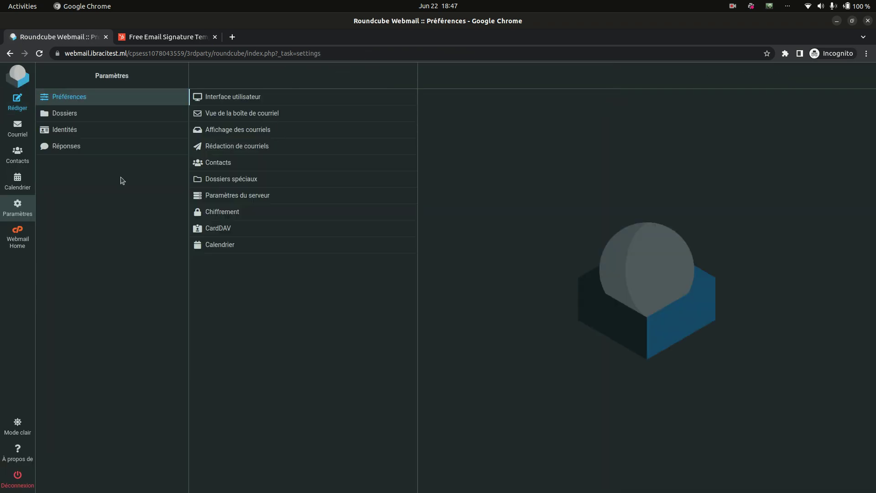
Set Composition preferences to always compose HTML messages and save.
left_click(259, 145)
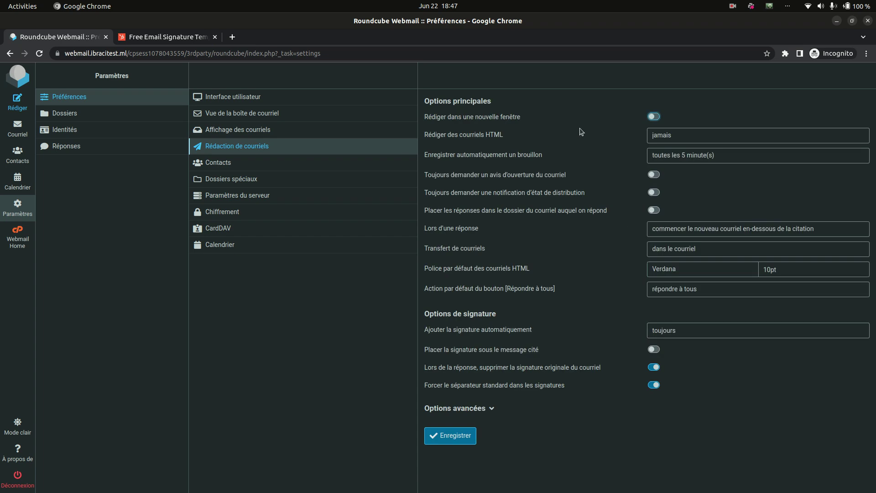
left_click(692, 139)
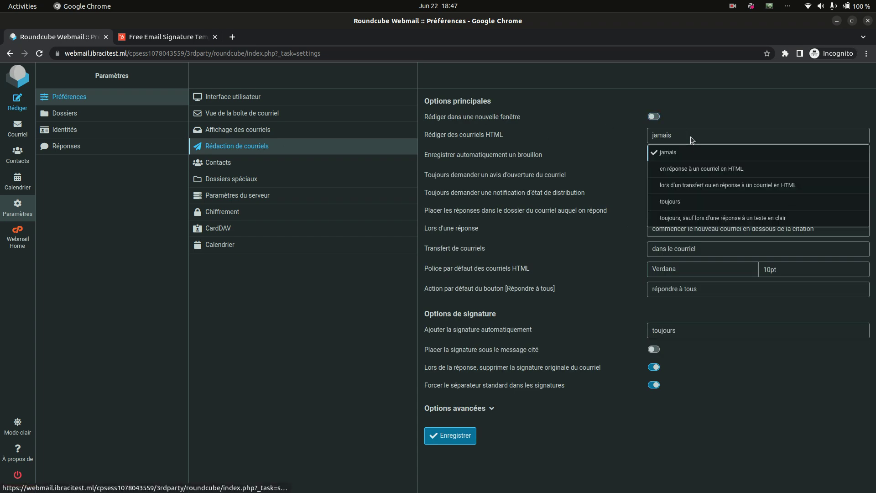
left_click(683, 204)
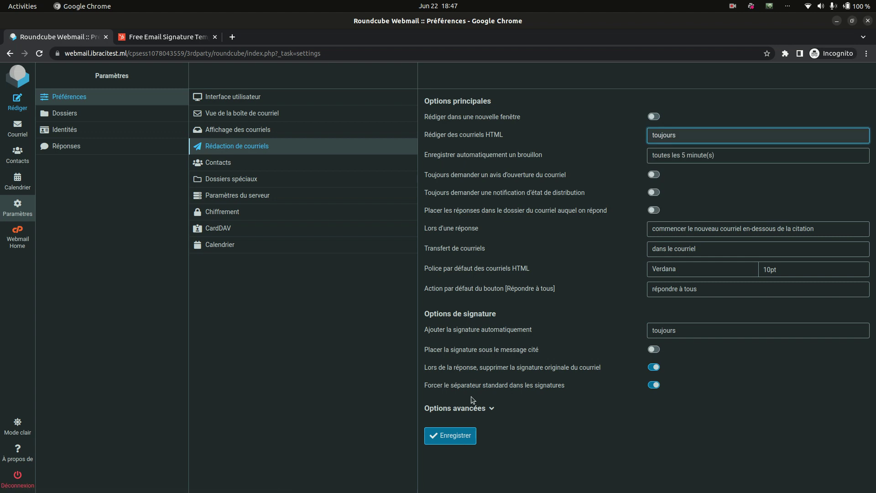
left_click(463, 438)
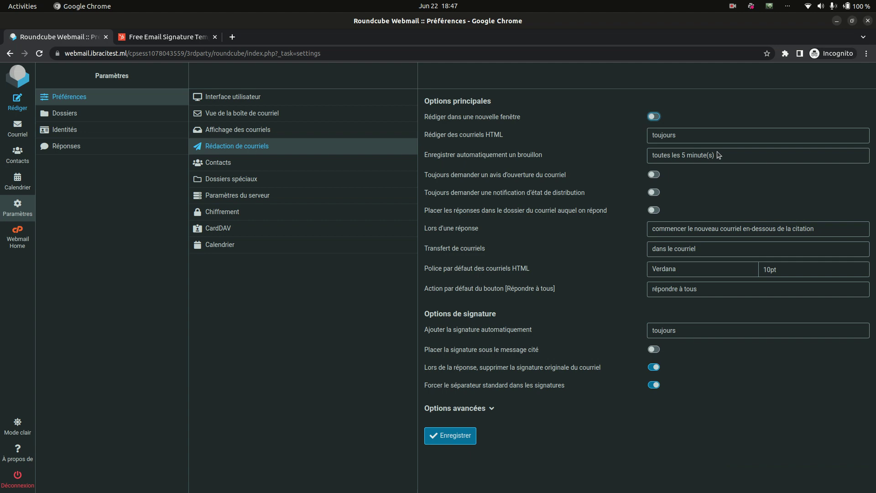
Make drafts auto-save every 3 minutes, save, and start a new message.
left_click(718, 155)
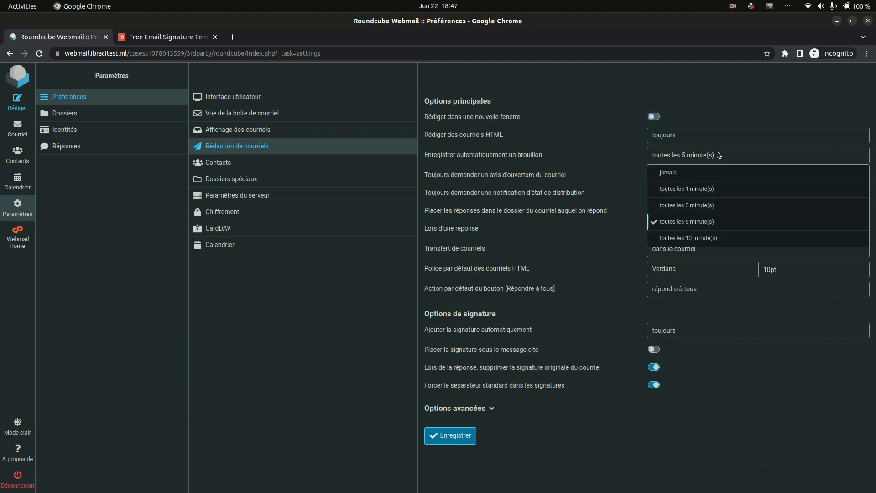
left_click(711, 212)
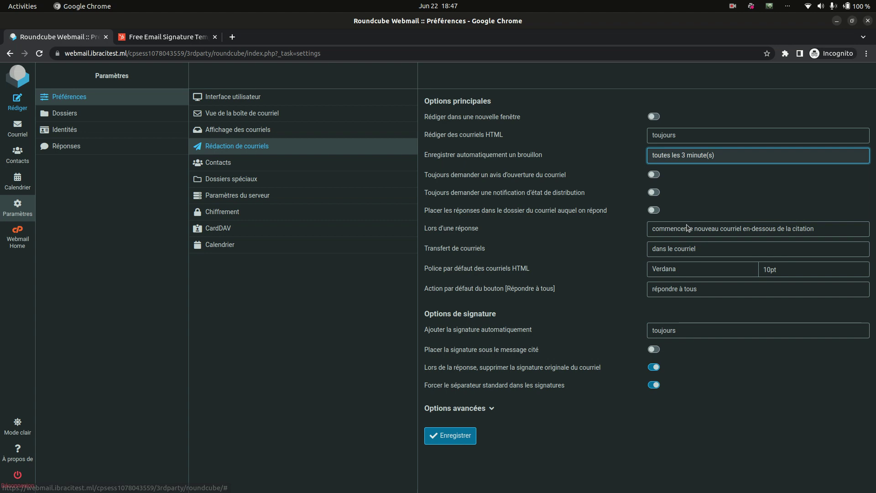
left_click(465, 442)
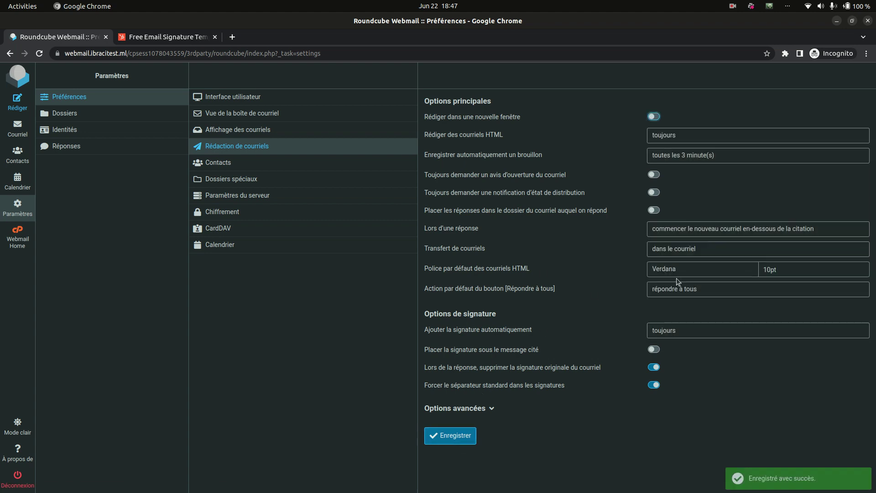
left_click(26, 108)
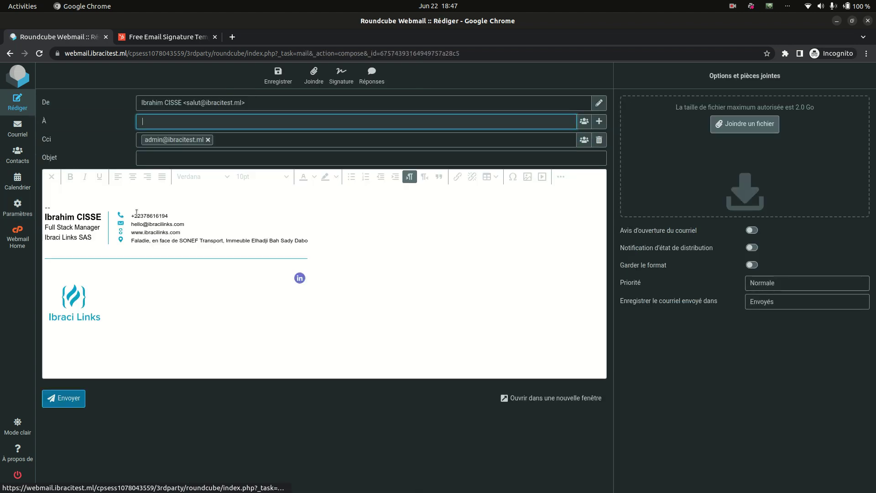
Discard the new message showing the auto-inserted signature and go back to Settings.
left_click(76, 204)
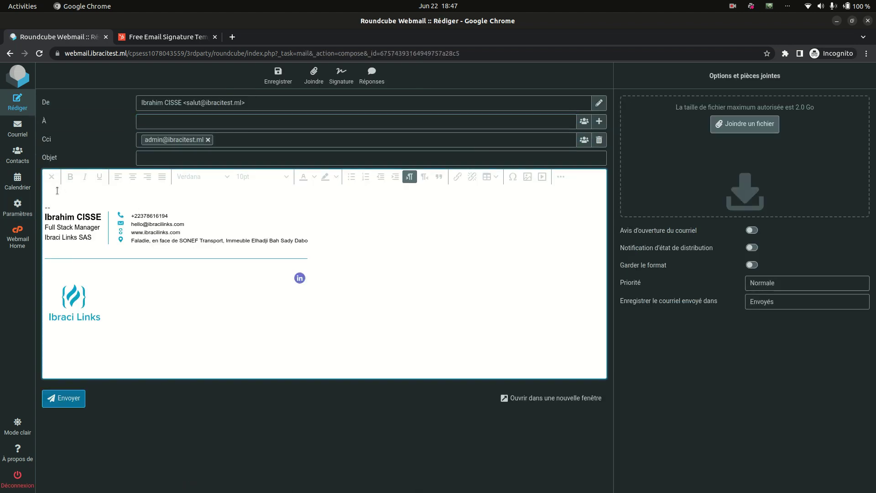
left_click(27, 217)
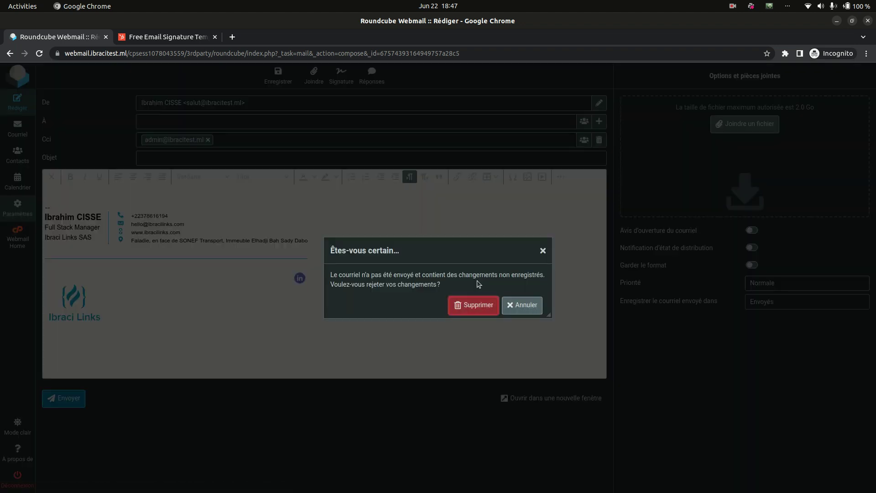
left_click(483, 309)
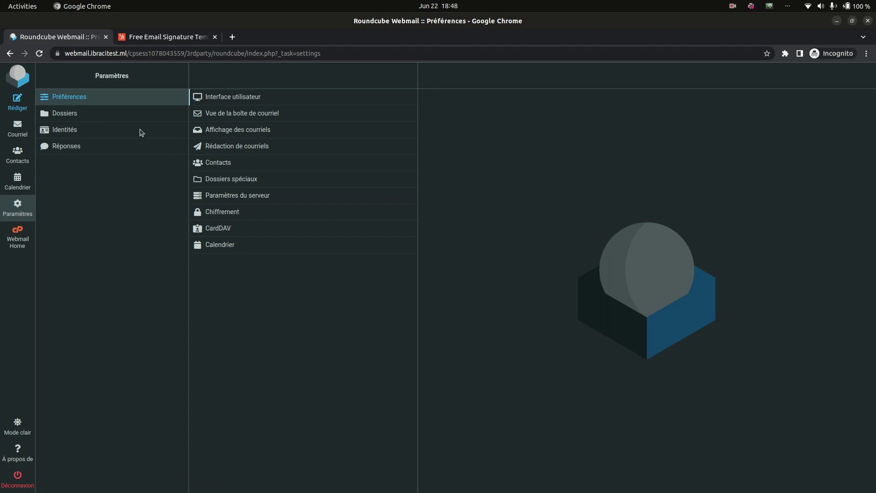
Browse Folders, Identities and Responses, confirm the identity's HTML signature, then go to Webmail Home.
left_click(116, 119)
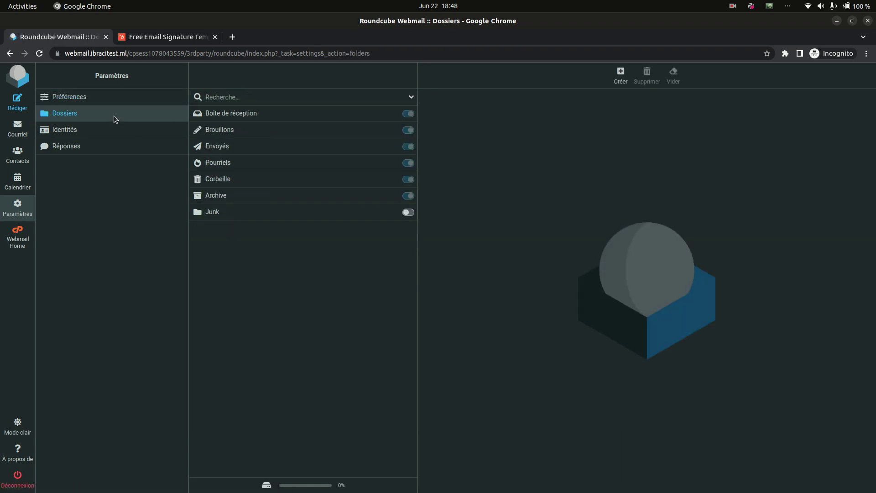
left_click(115, 131)
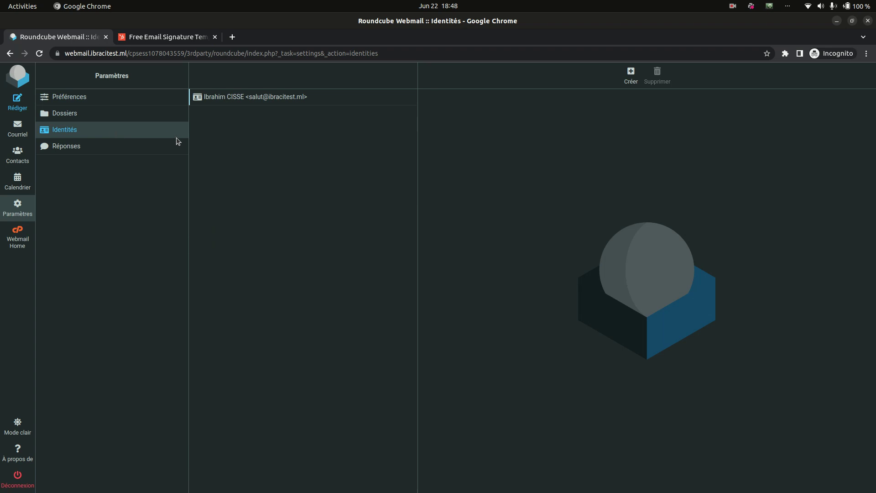
left_click(157, 148)
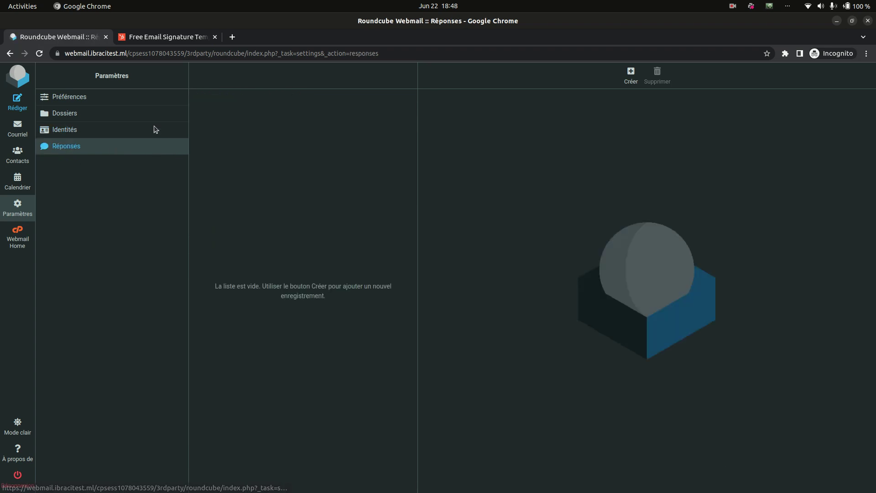
left_click(155, 130)
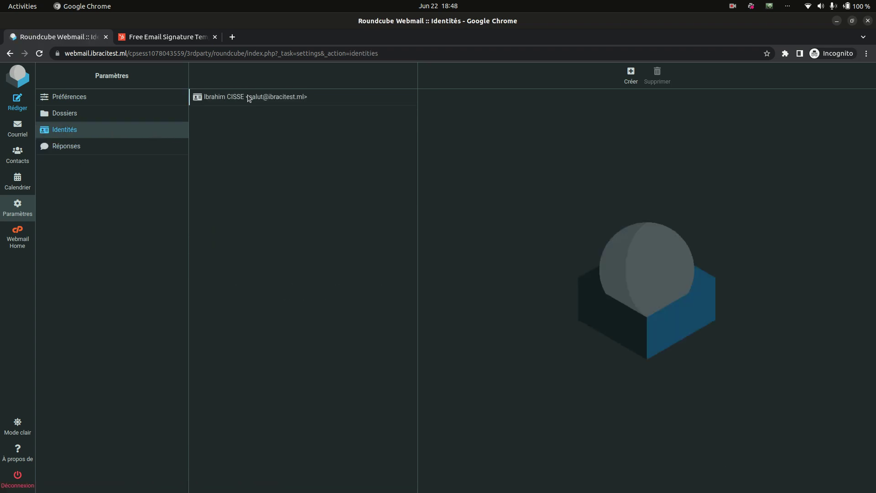
left_click(248, 96)
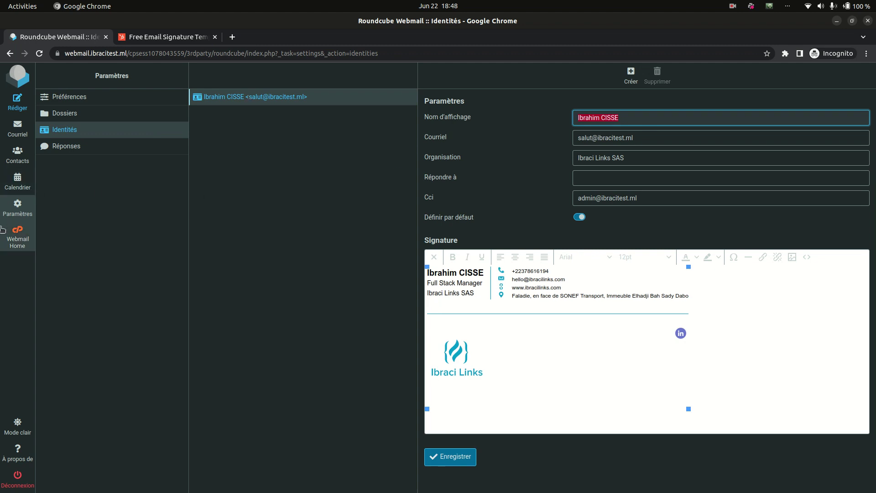
left_click(13, 235)
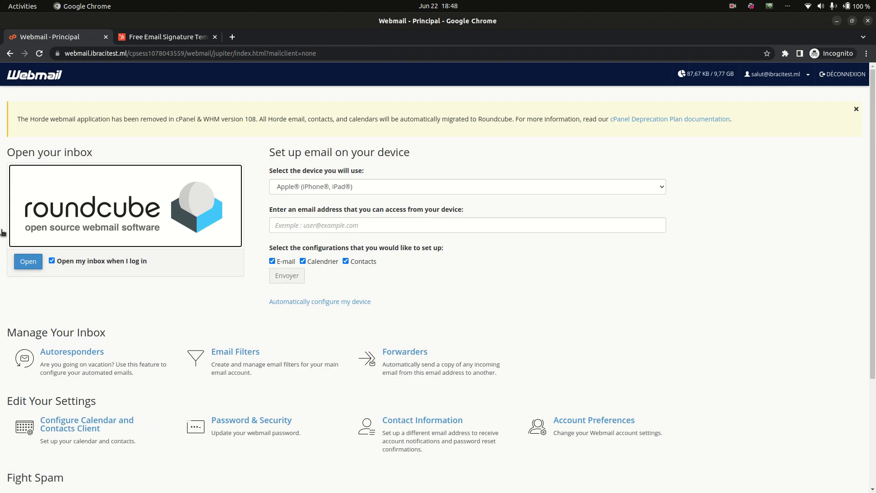
On Password & Security, enter and confirm the new account password, then save it.
left_click(247, 426)
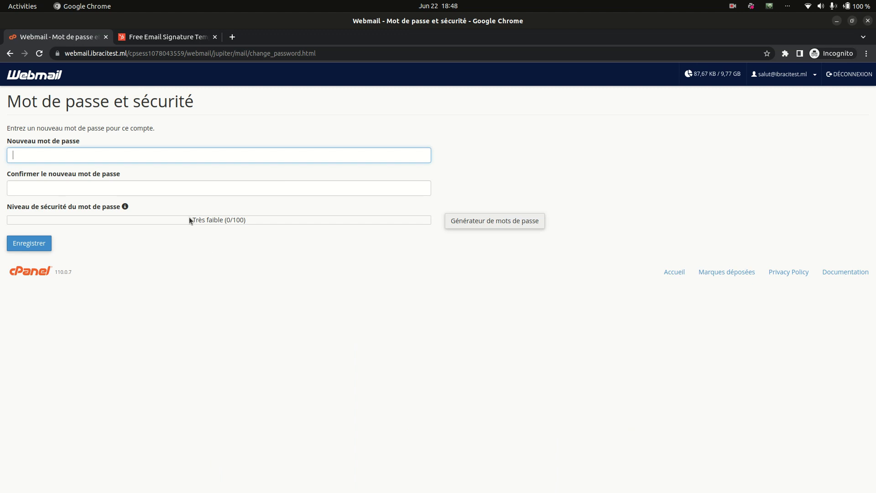
left_click(134, 162)
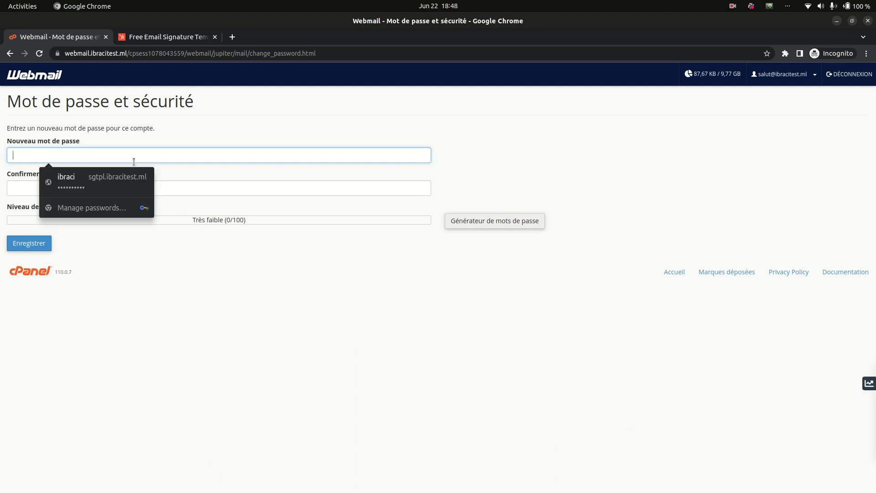
type("a")
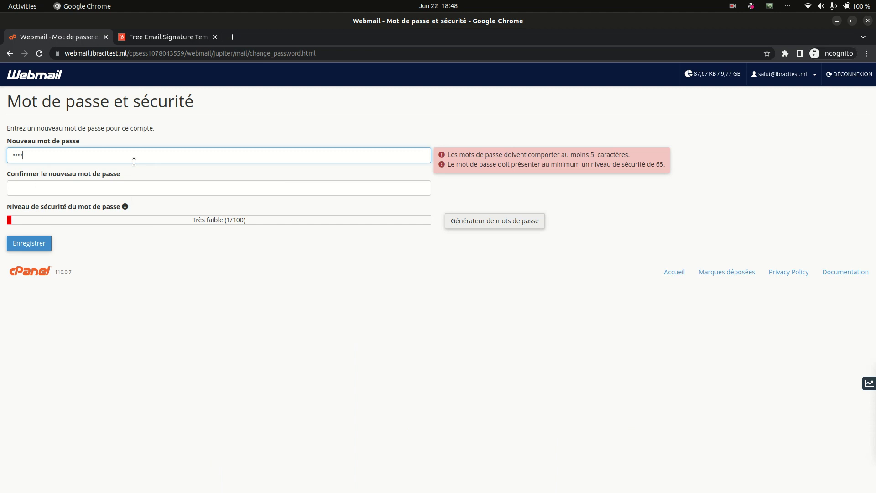
type("a")
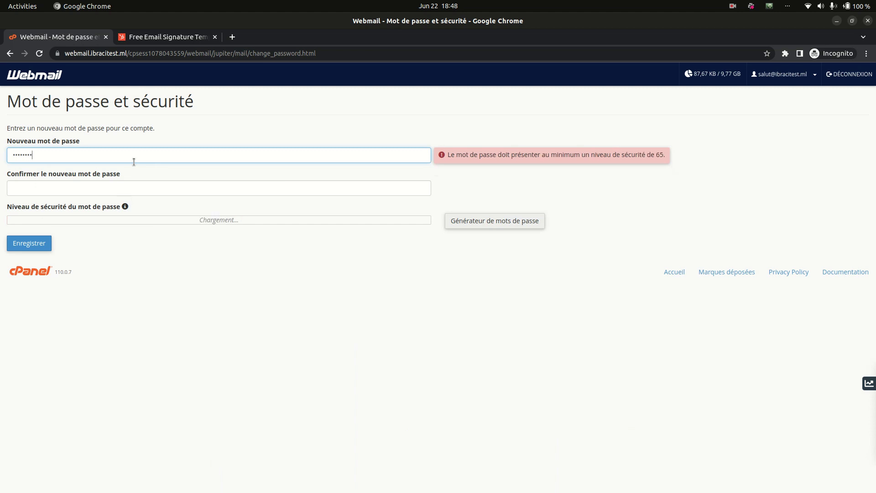
key("Tab")
type("a")
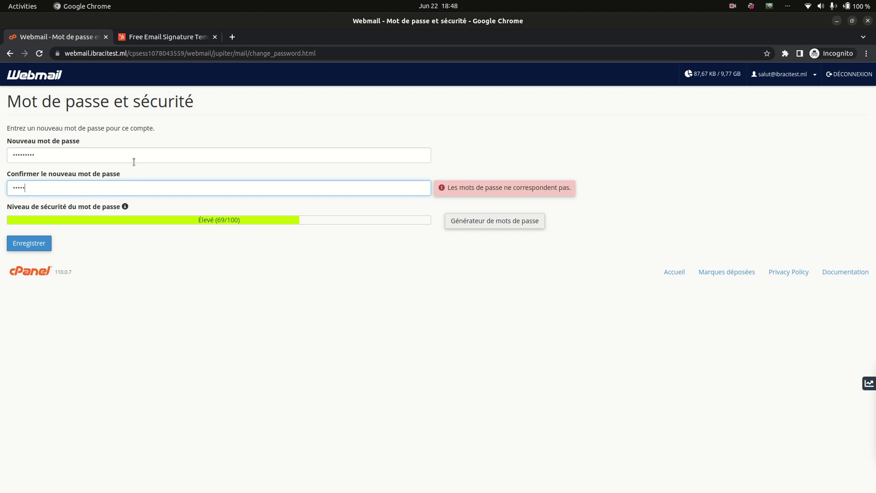
type("aaaaaaaa")
left_click(50, 238)
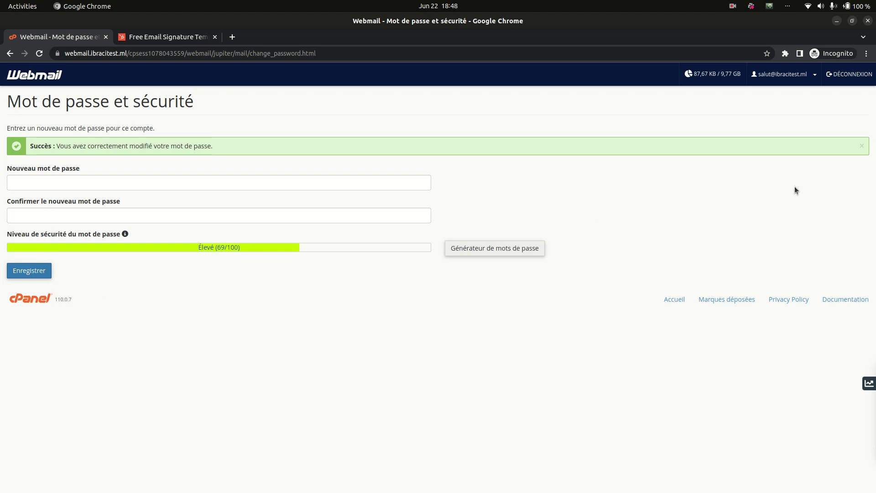
Move between Webmail home, Roundcube and Account Preferences, returning to the Webmail home page.
left_click(20, 77)
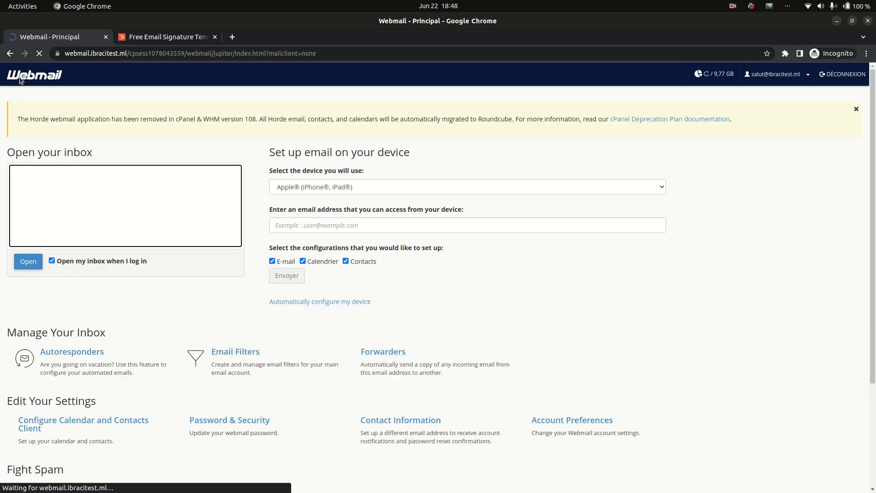
left_click(29, 263)
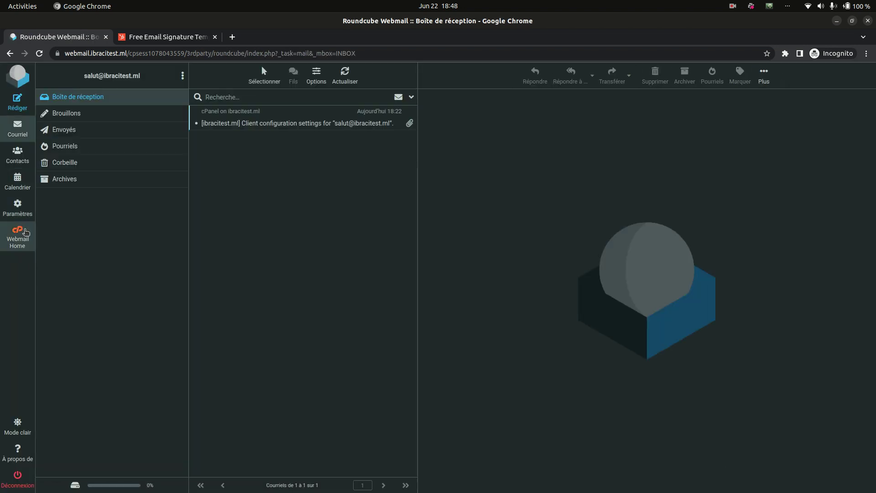
left_click(25, 231)
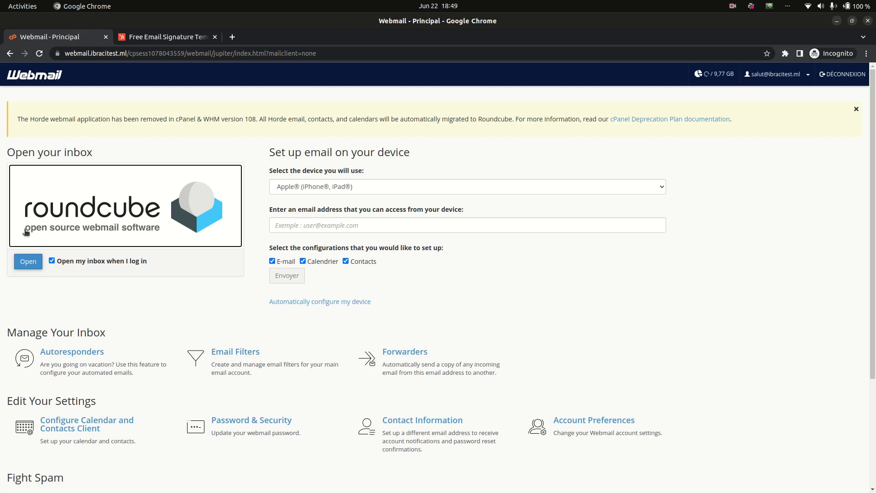
scroll(202, 349, "down", 3)
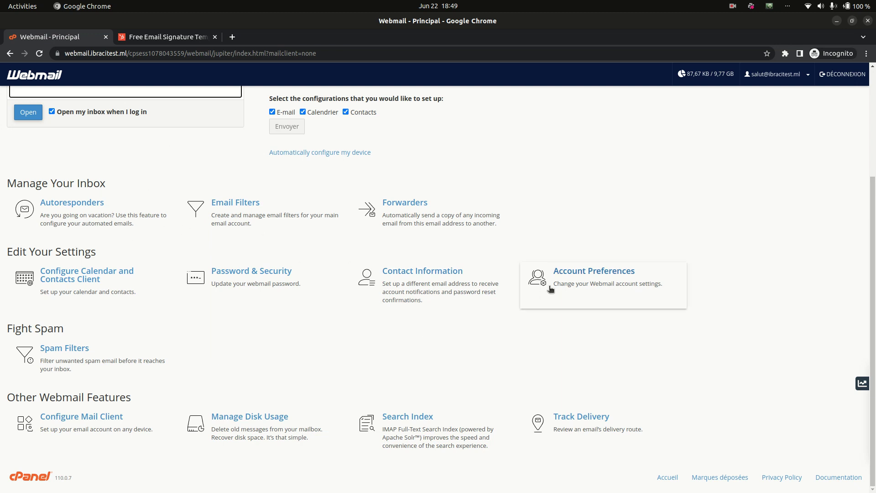
left_click(577, 286)
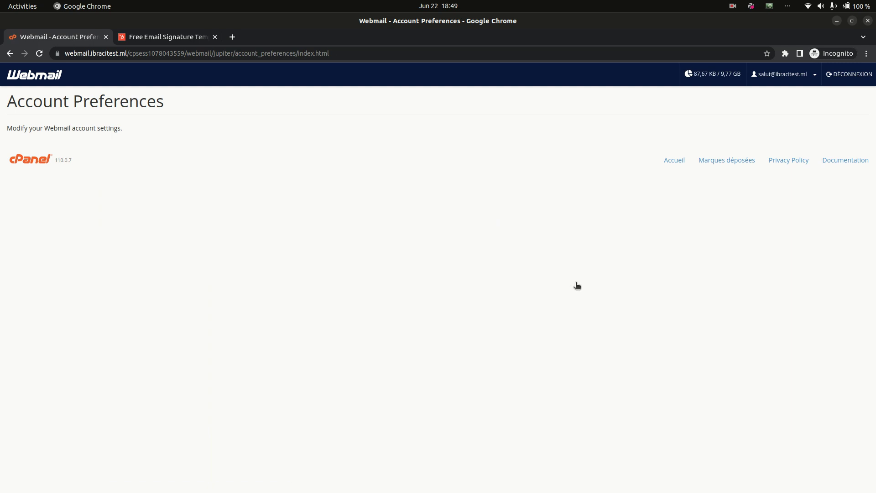
left_click(8, 82)
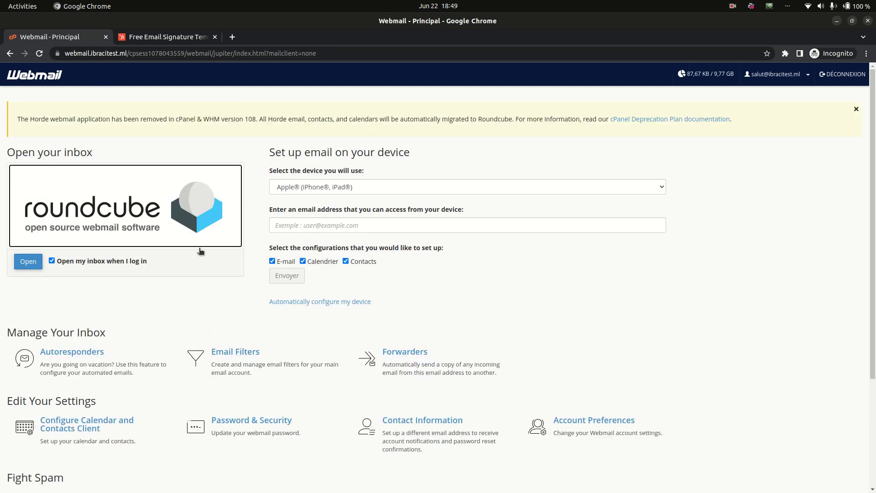
Open the Roundcube inbox and read the client configuration settings message.
scroll(200, 251, "down", 5)
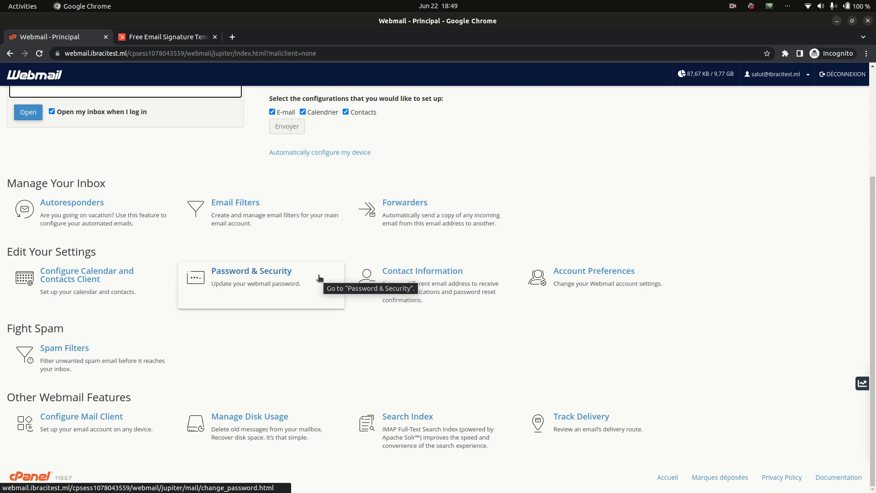
scroll(319, 278, "up", 3)
left_click(29, 264)
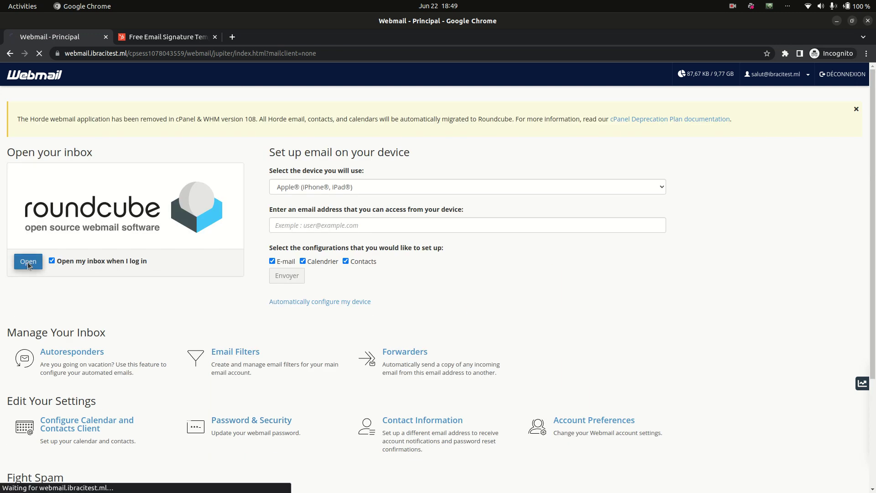
left_click(291, 123)
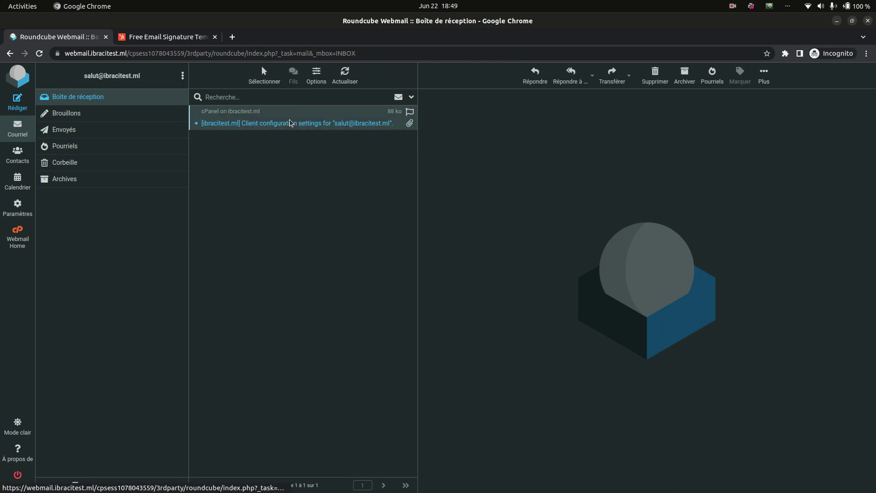